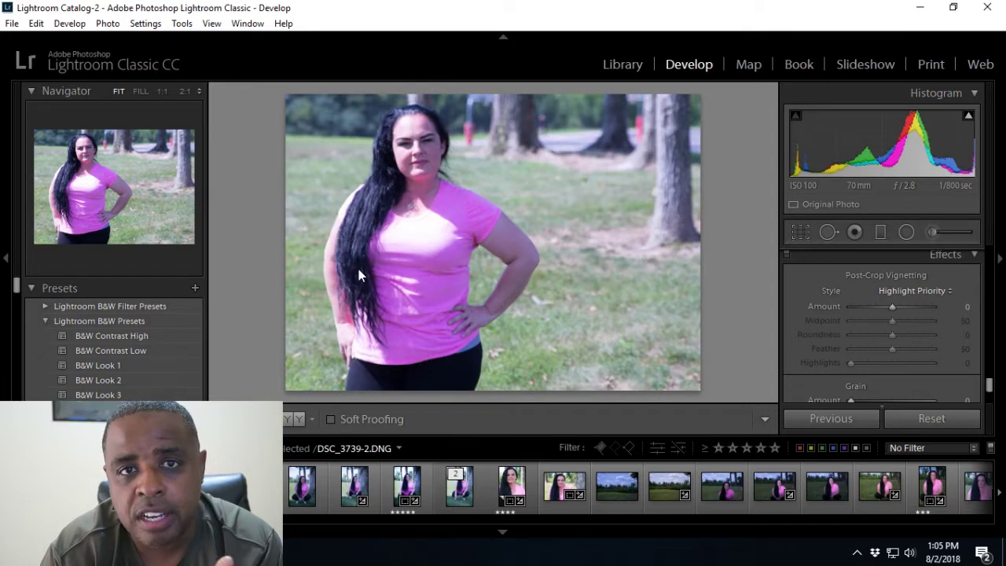
Compare the standing portrait DSC_3739-2 with the first squatting portraits of the shoot
{"action": "key", "text": "Right"}
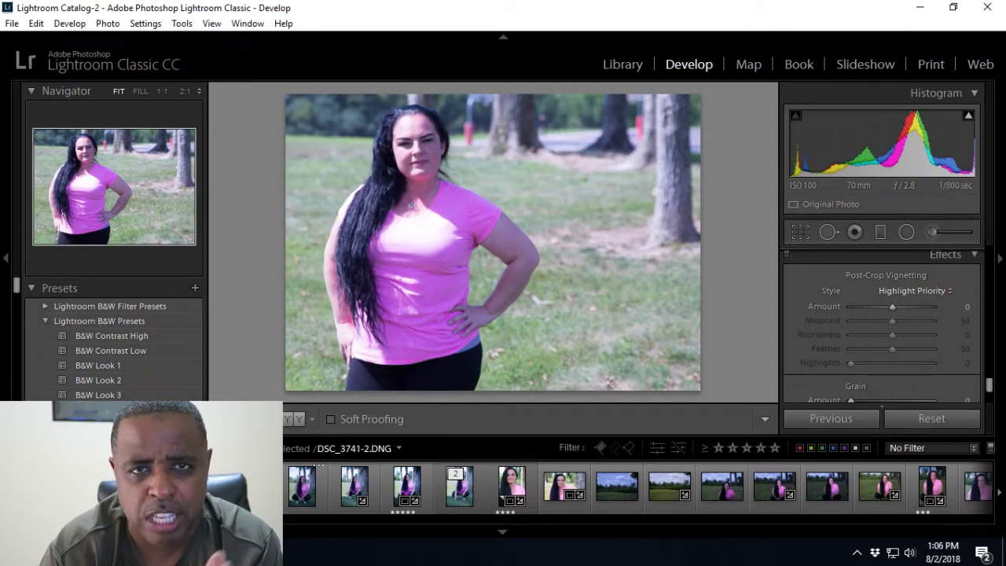
{"action": "key", "text": "Right"}
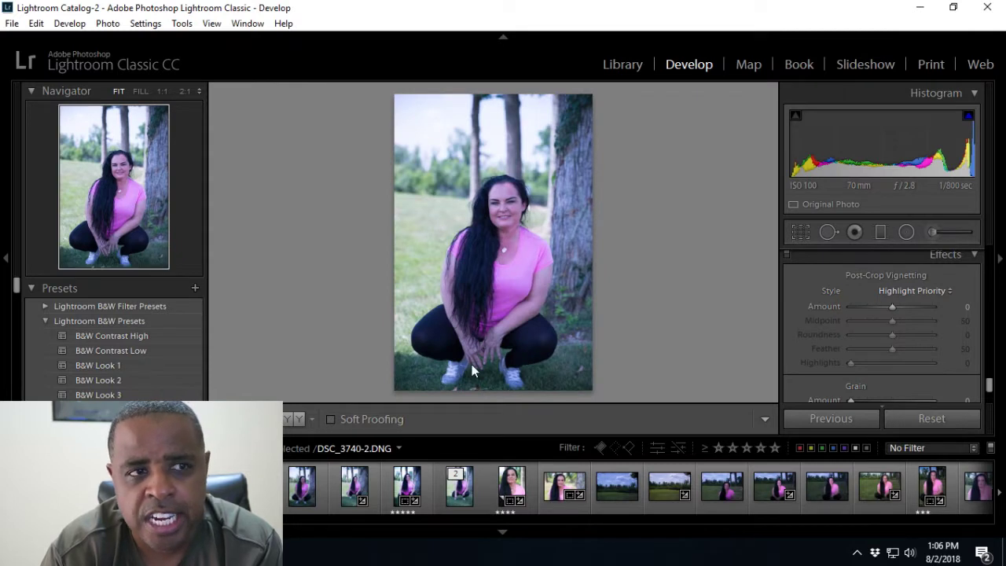
{"action": "left_click", "coordinate": [317, 501]}
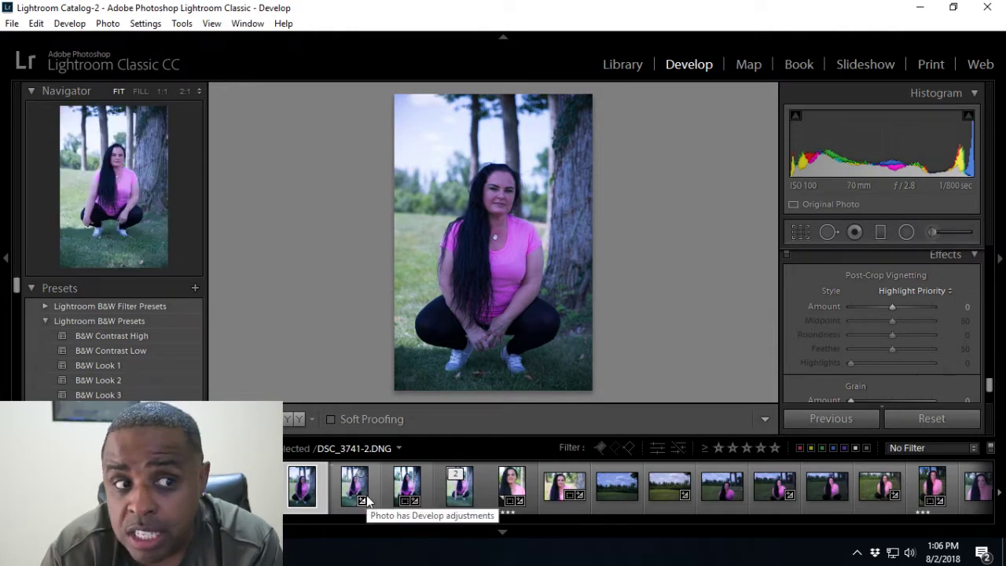
{"action": "left_click", "coordinate": [250, 485]}
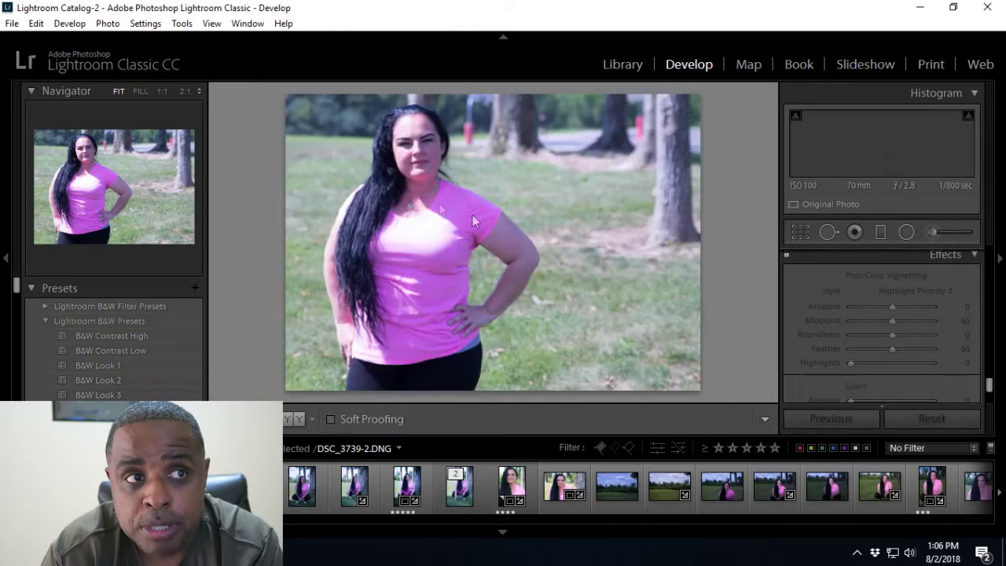
{"action": "left_click", "coordinate": [306, 504]}
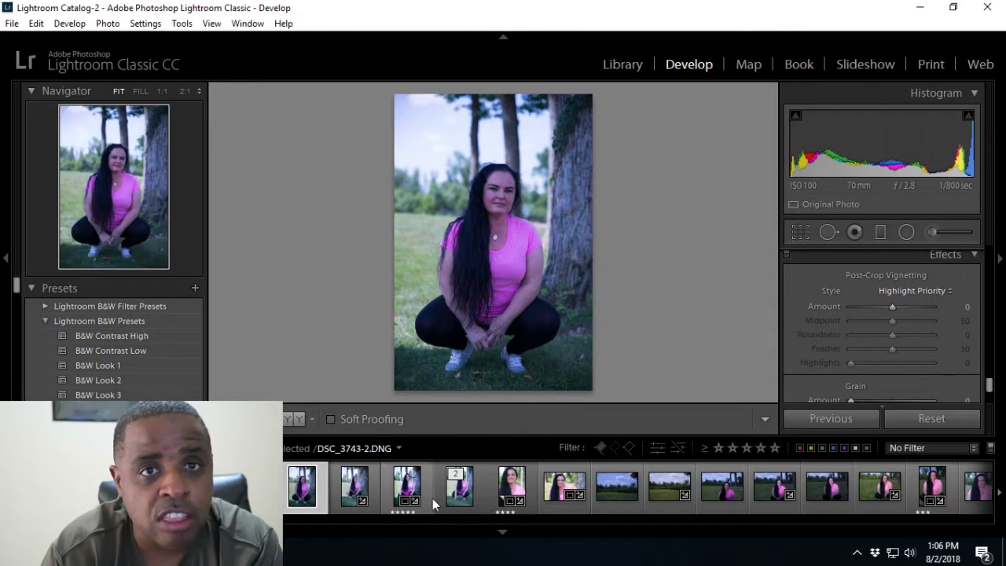
Review the squatting portraits by the trees in sequence, up to the five-star vignetted shot
{"action": "left_click", "coordinate": [354, 507]}
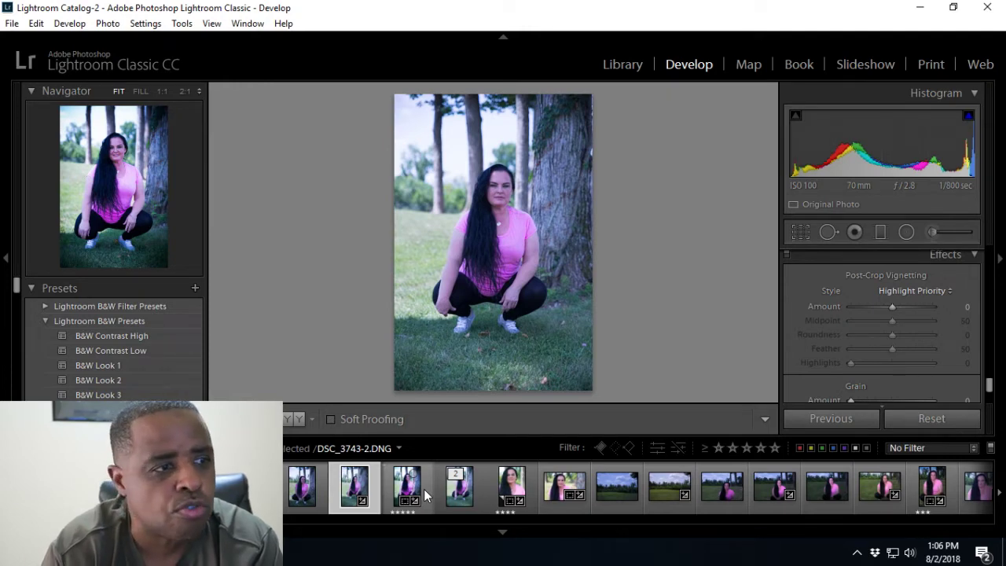
{"action": "left_click", "coordinate": [424, 489]}
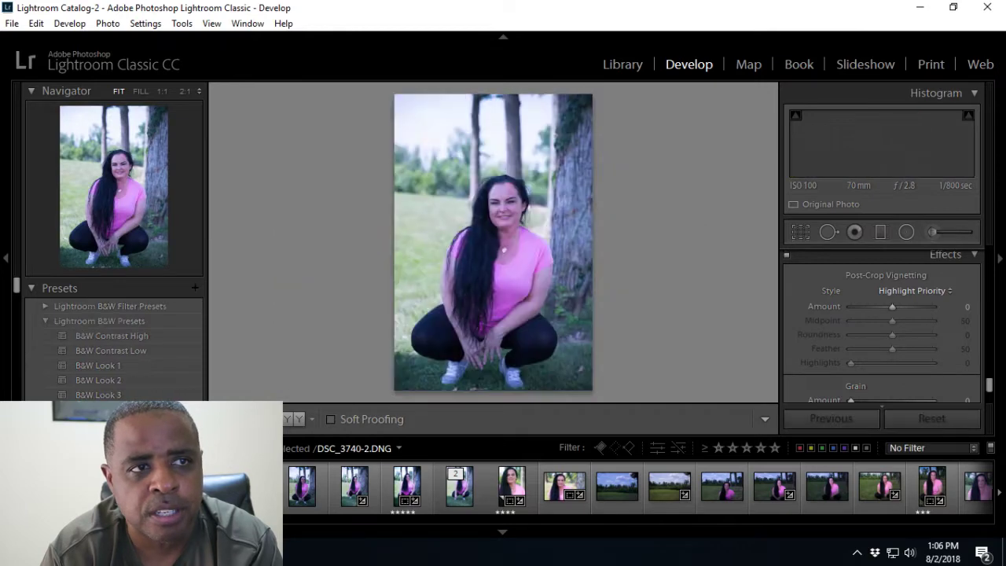
{"action": "left_click", "coordinate": [317, 504]}
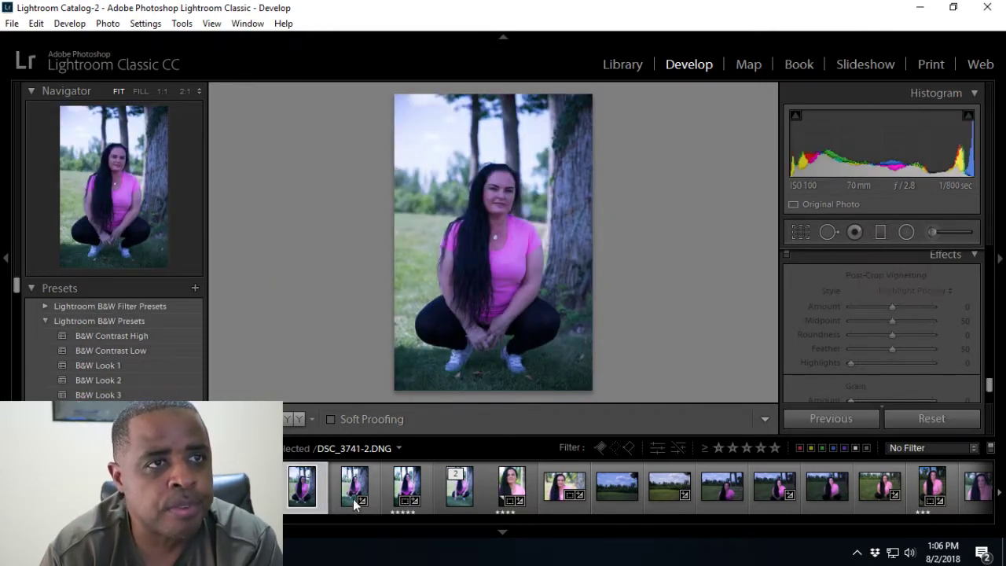
{"action": "left_click", "coordinate": [353, 499]}
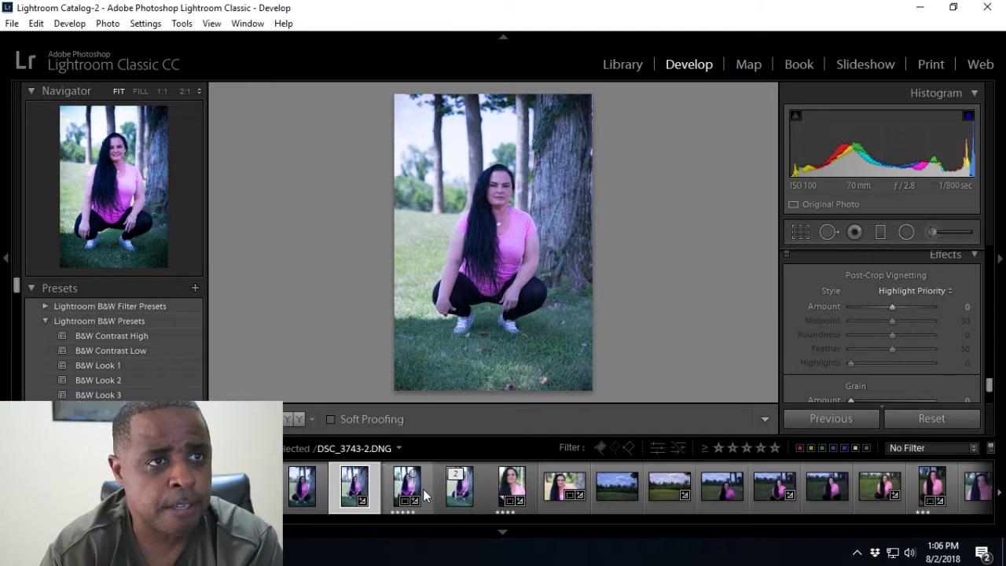
{"action": "left_click", "coordinate": [425, 495]}
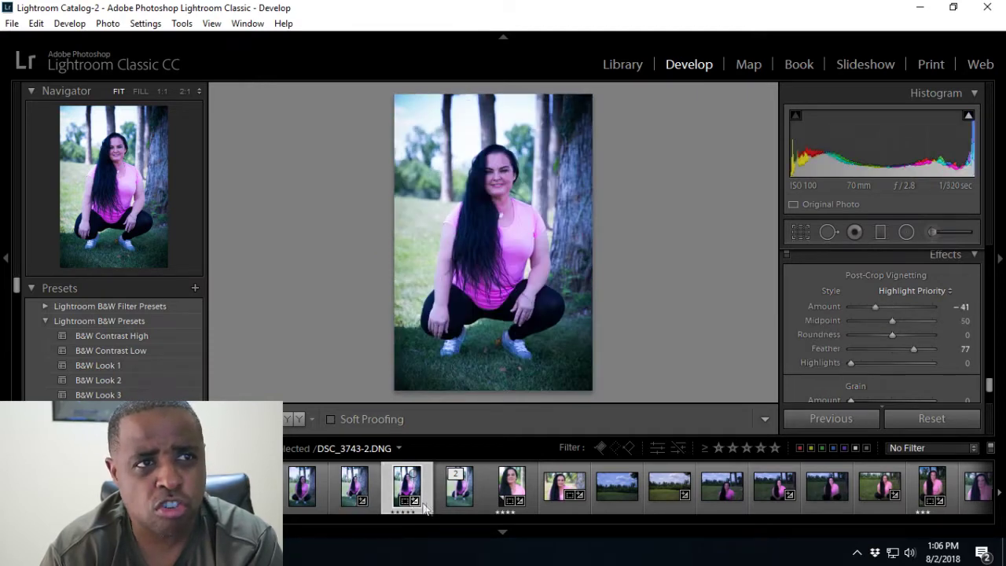
Compare DSC_3744-2 with its close-up virtual copy, and view the close portrait DSC_3745-2
{"action": "left_click", "coordinate": [467, 495]}
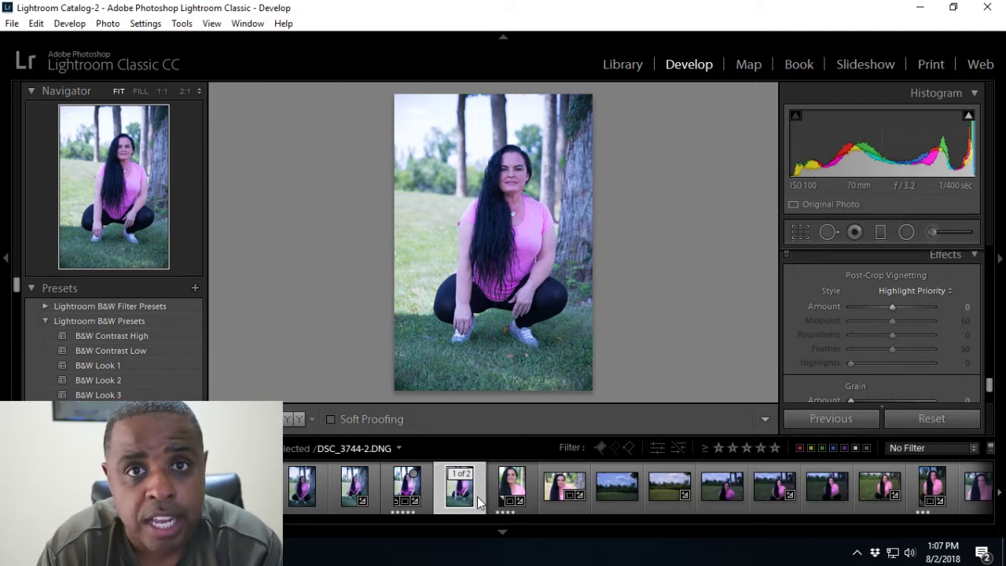
{"action": "left_click", "coordinate": [523, 492]}
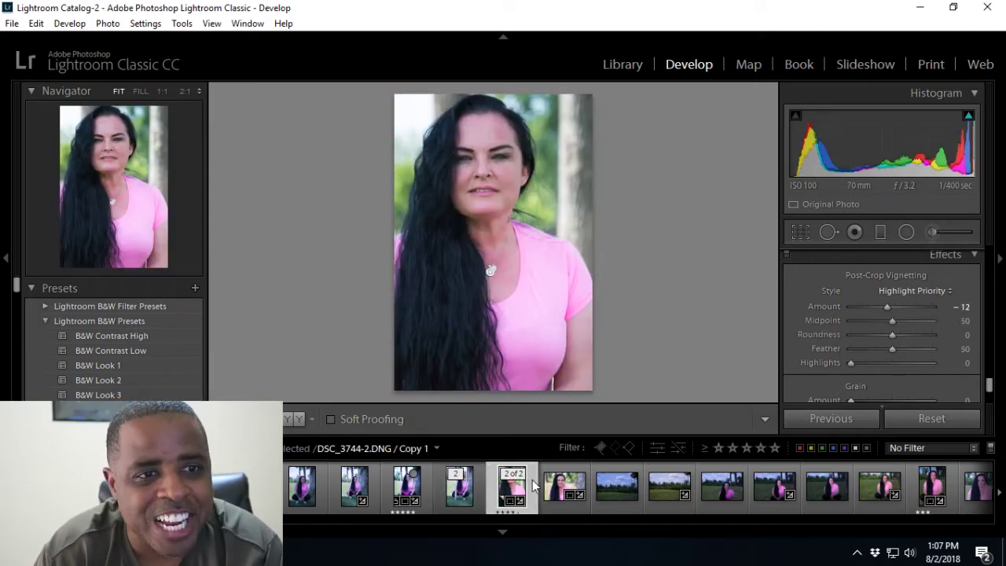
{"action": "left_click", "coordinate": [484, 508]}
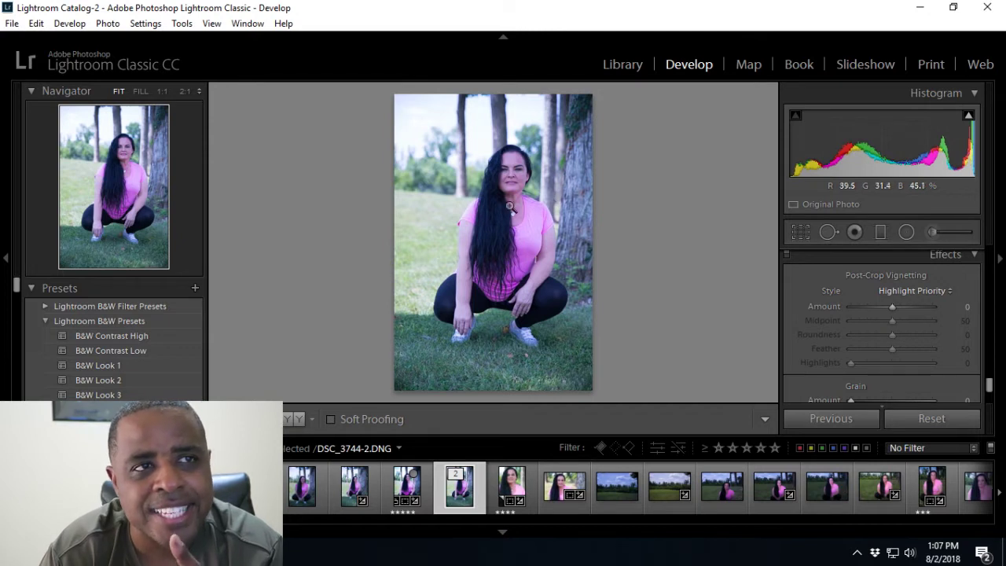
{"action": "left_click", "coordinate": [532, 492]}
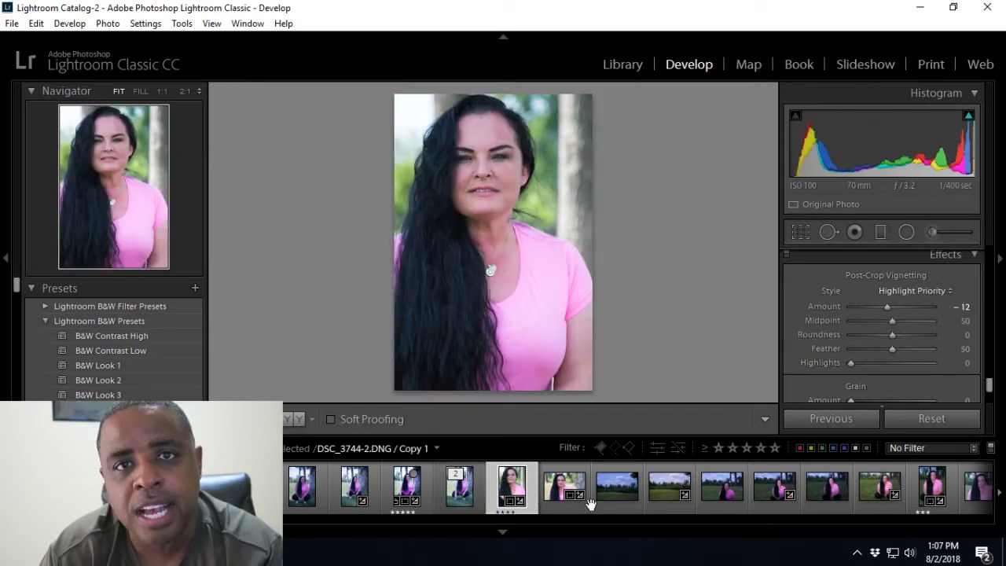
{"action": "left_click", "coordinate": [565, 501]}
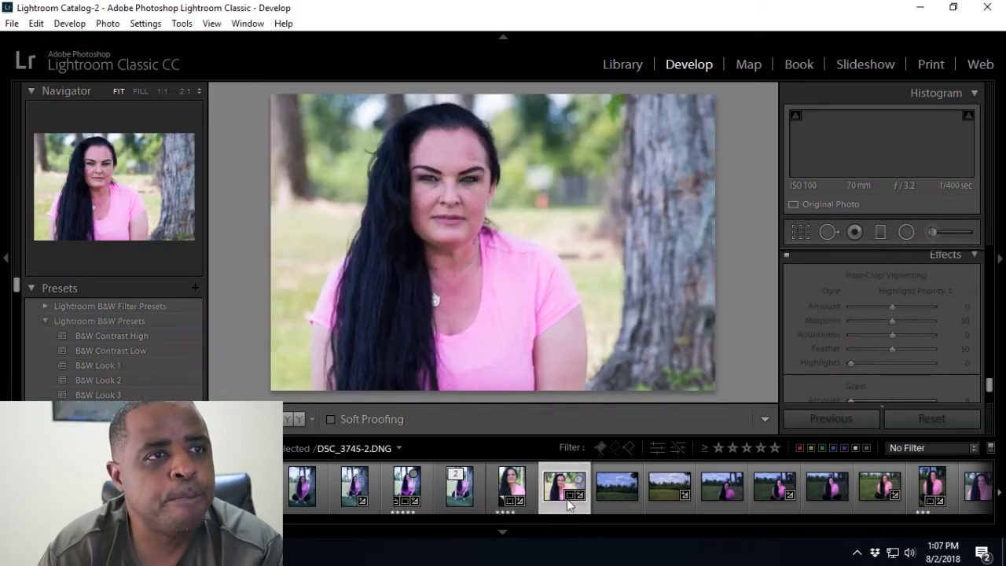
View the empty-field exposure test shots DSC_3747-2 and DSC_3748-2
{"action": "left_click", "coordinate": [615, 497]}
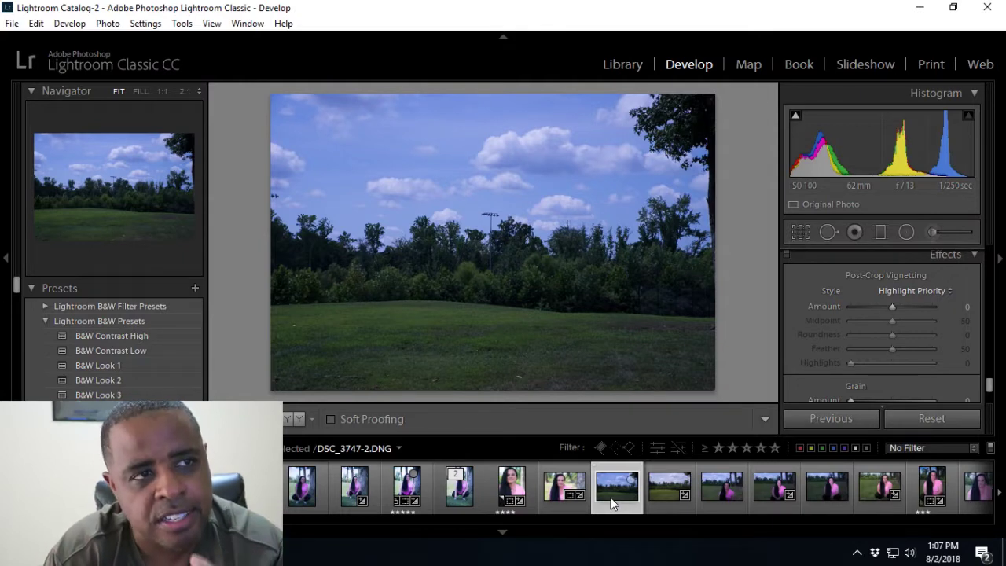
{"action": "left_click", "coordinate": [665, 505]}
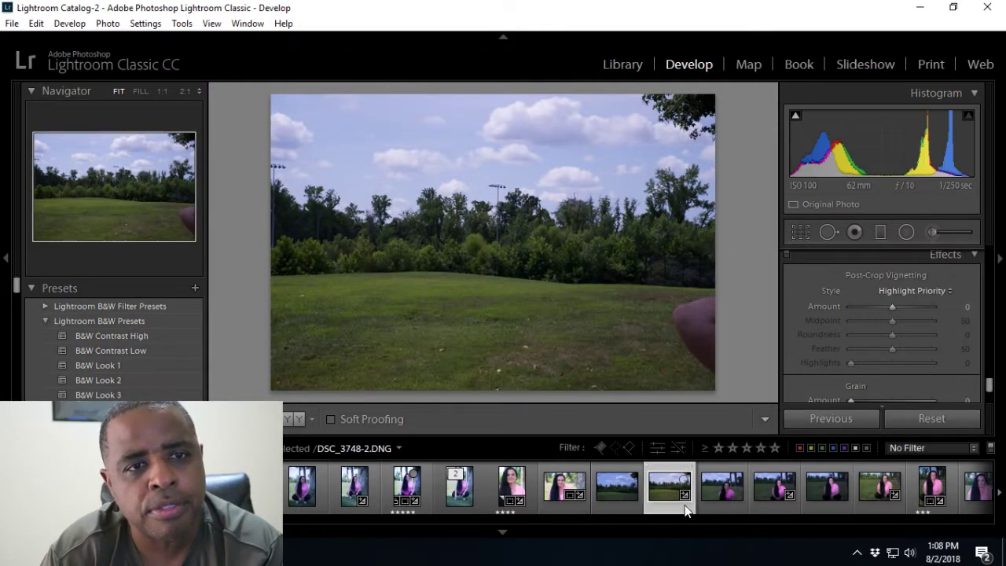
{"action": "left_click", "coordinate": [692, 342]}
{"action": "key", "text": "z"}
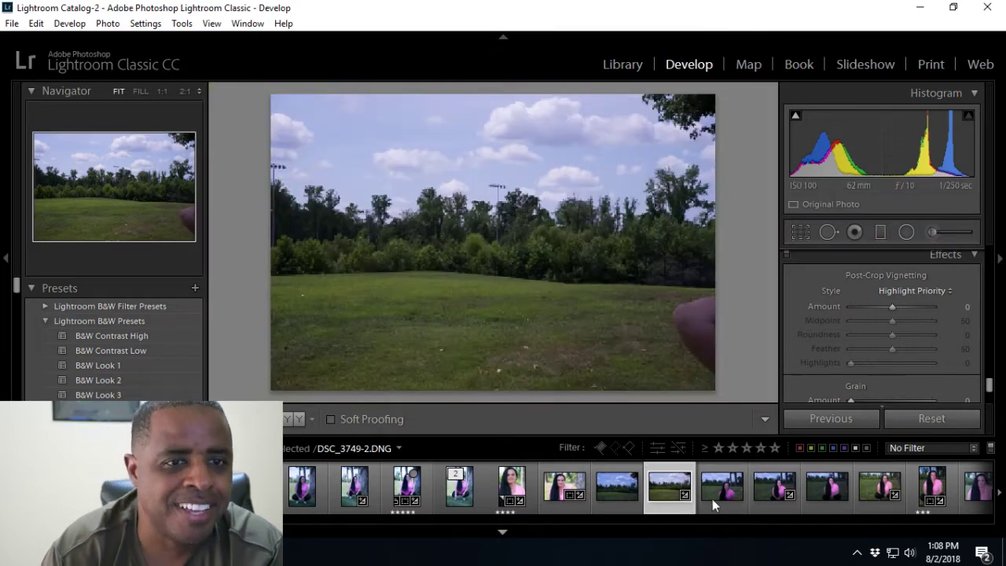
View the seated portraits DSC_3749-2 and DSC_3750-2, and inspect the face in the second at 1:1
{"action": "left_click", "coordinate": [713, 500]}
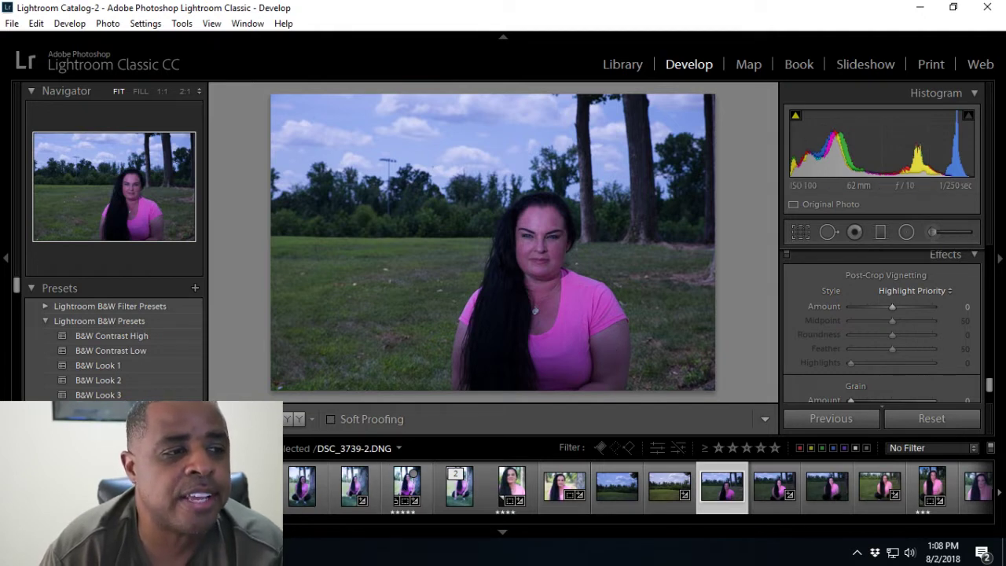
{"action": "scroll", "coordinate": [307, 542], "scroll_direction": "down", "scroll_amount": 5}
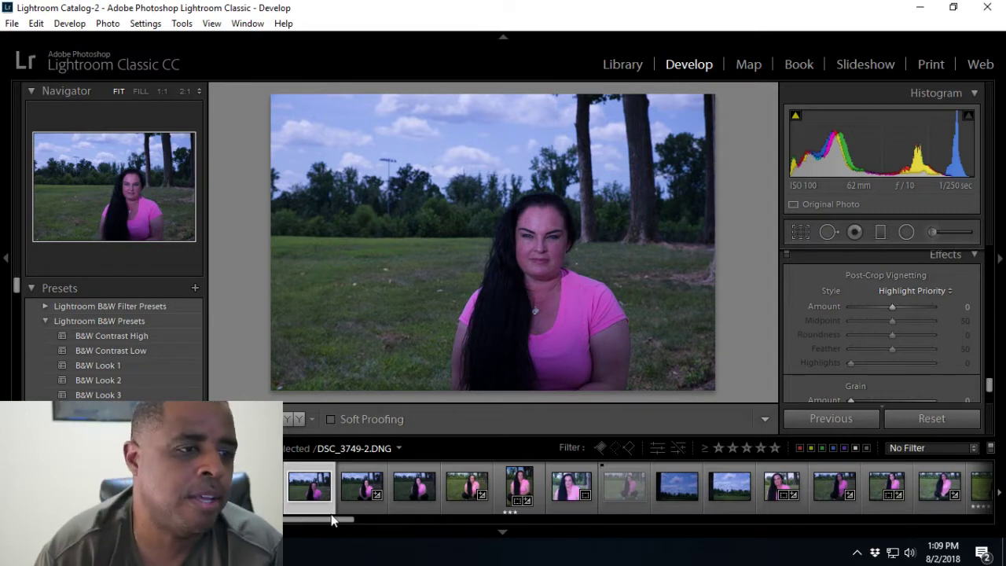
{"action": "left_click", "coordinate": [364, 511]}
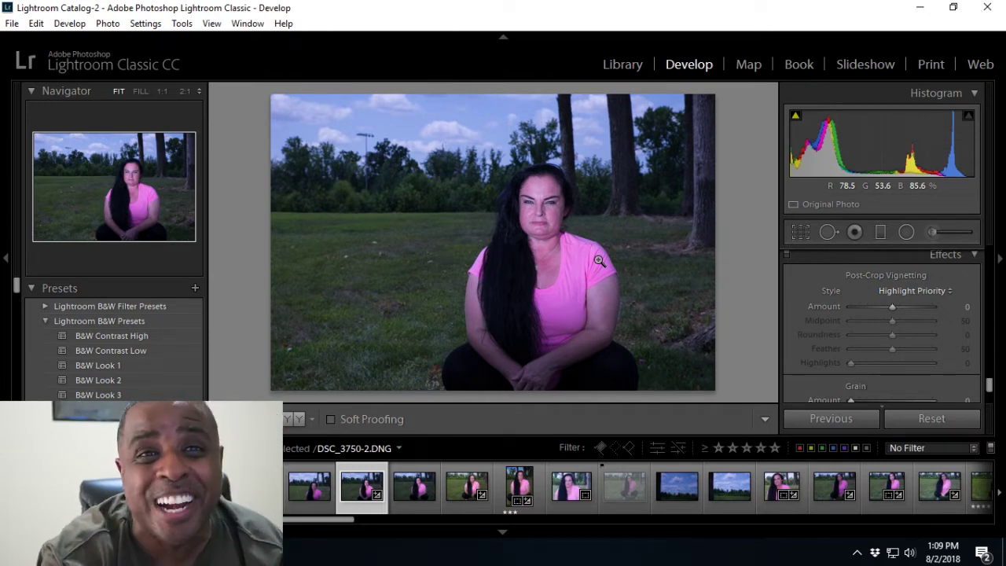
{"action": "left_click", "coordinate": [553, 221]}
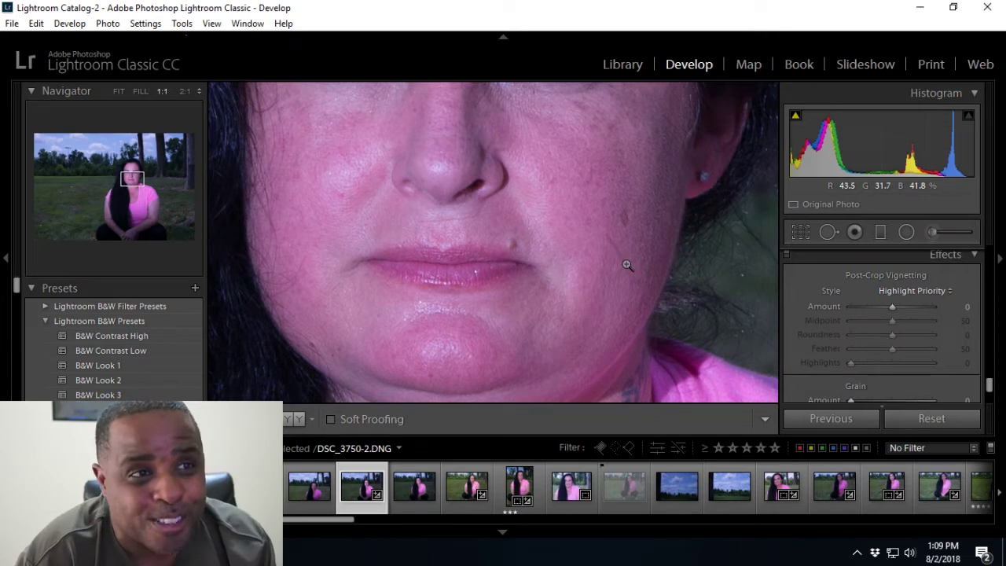
{"action": "left_click", "coordinate": [627, 270]}
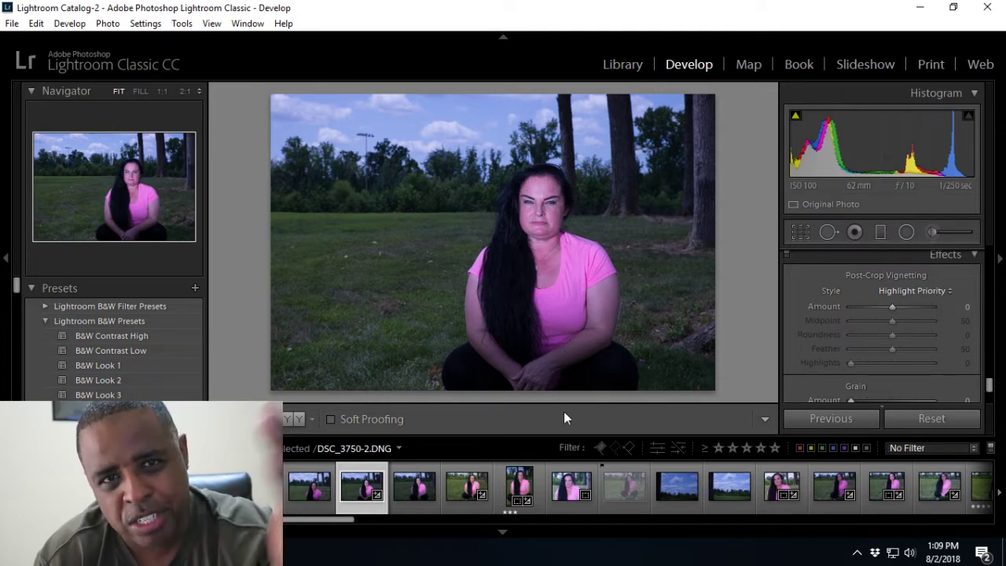
View the dark squatting portrait and the brighter DSC_3753-2, and inspect the brighter one's facial detail at 1:1
{"action": "left_click", "coordinate": [422, 505]}
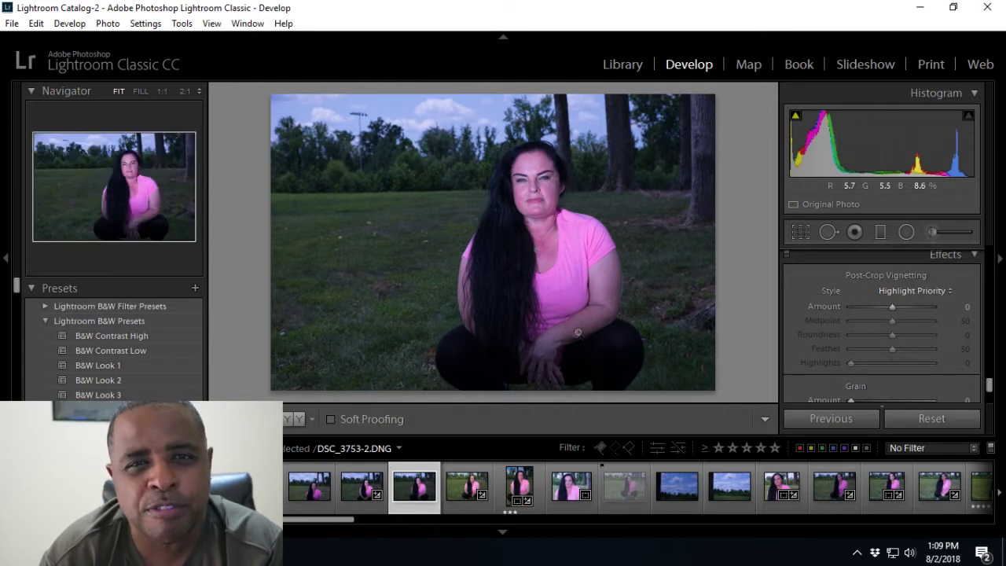
{"action": "left_click", "coordinate": [475, 511]}
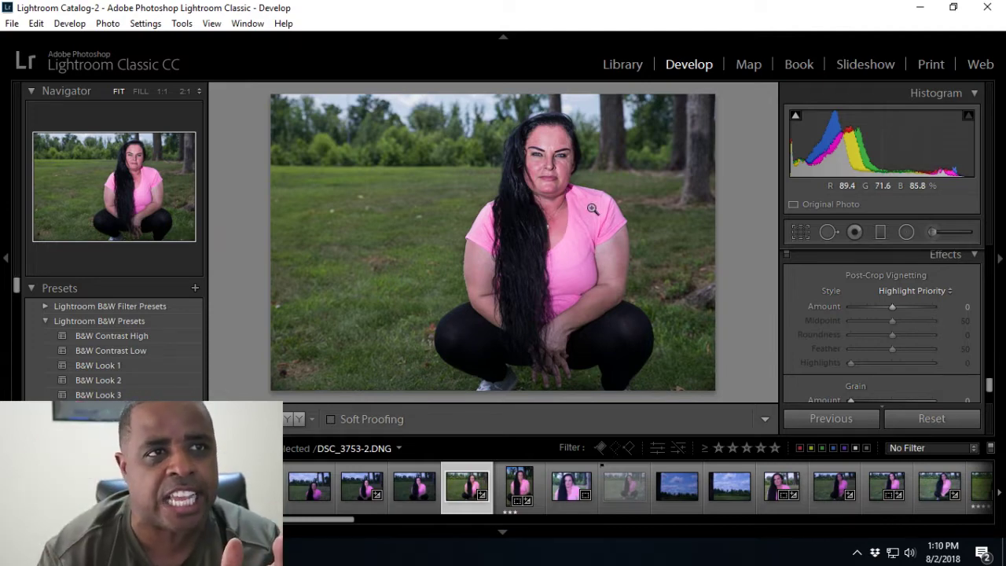
{"action": "left_click", "coordinate": [564, 175]}
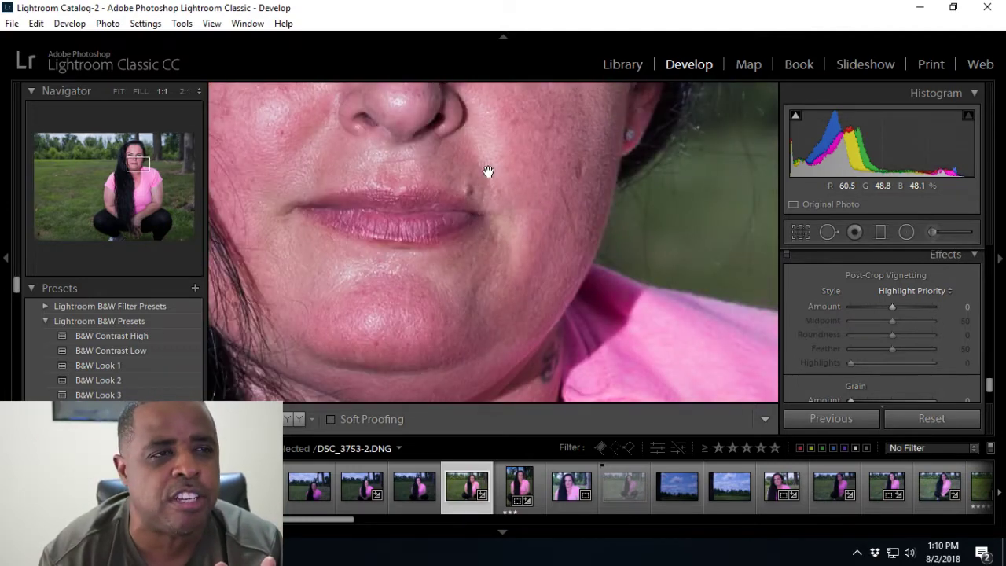
{"action": "scroll", "coordinate": [521, 358], "scroll_direction": "up", "scroll_amount": 5}
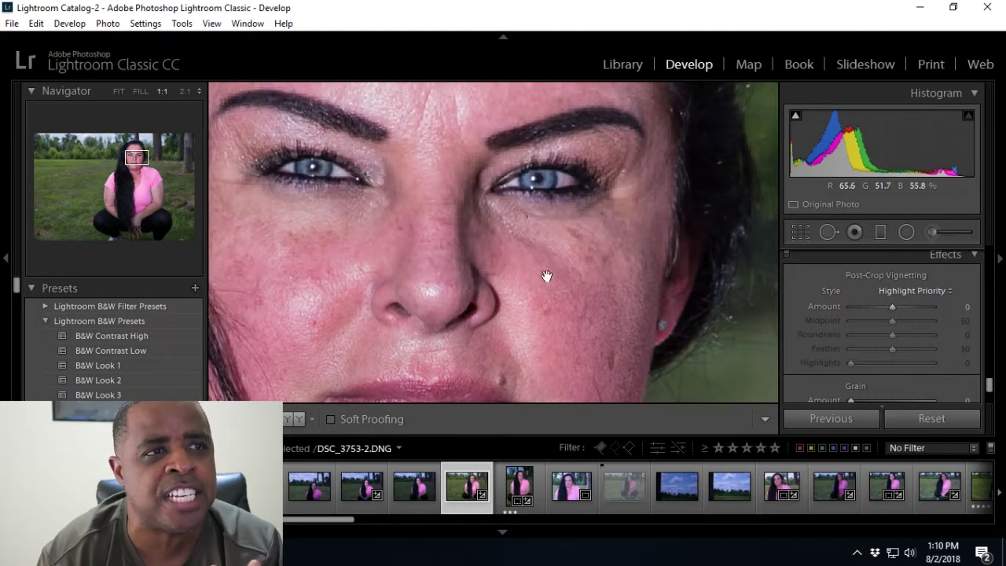
{"action": "left_click_drag", "start_coordinate": [547, 274], "coordinate": [535, 152]}
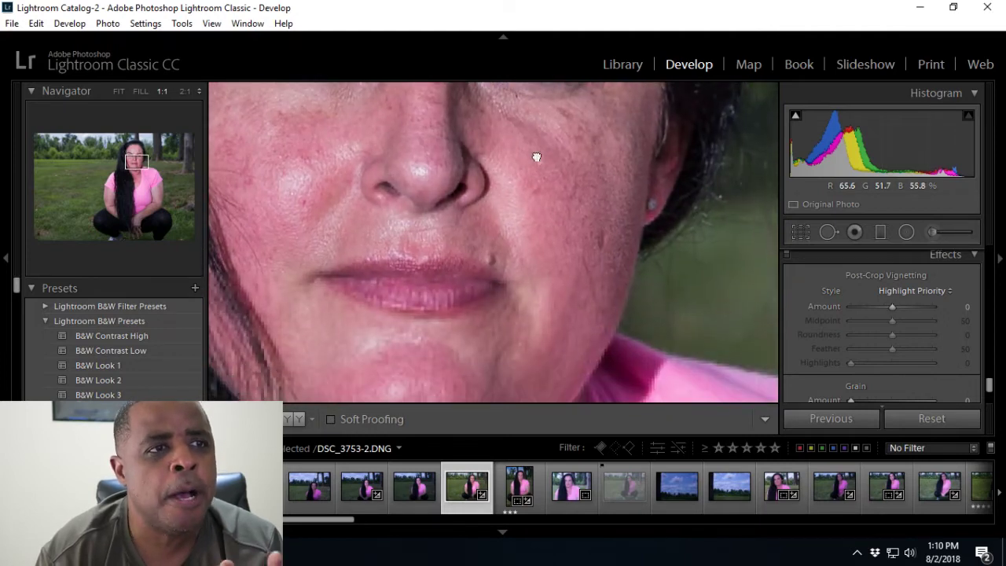
{"action": "left_click", "coordinate": [561, 258]}
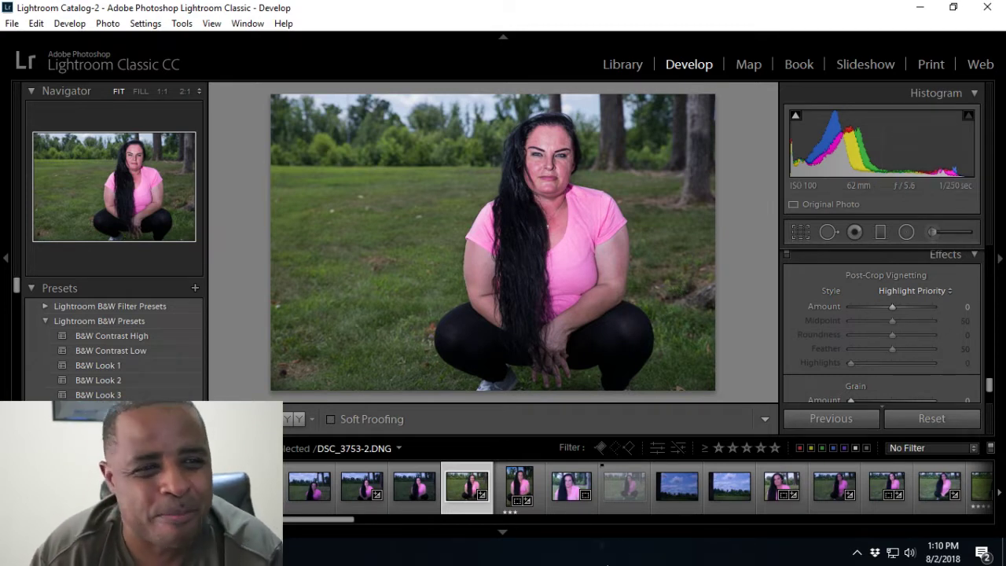
Inspect the squatting portrait DSC_3754-2 at 1:1 around the face, forehead, hair and upper arm
{"action": "left_click", "coordinate": [540, 488]}
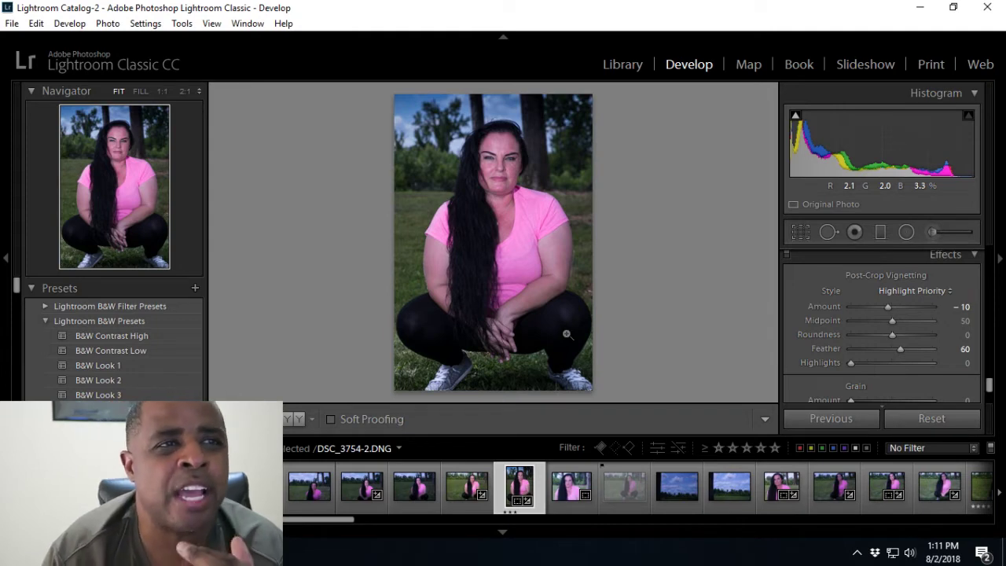
{"action": "left_click", "coordinate": [521, 157]}
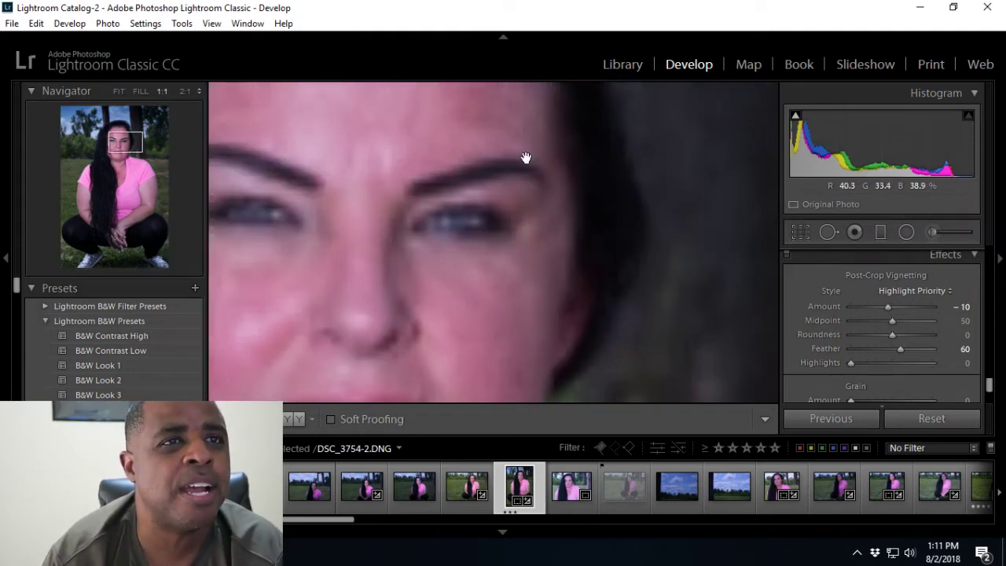
{"action": "left_click_drag", "start_coordinate": [543, 267], "coordinate": [511, 245]}
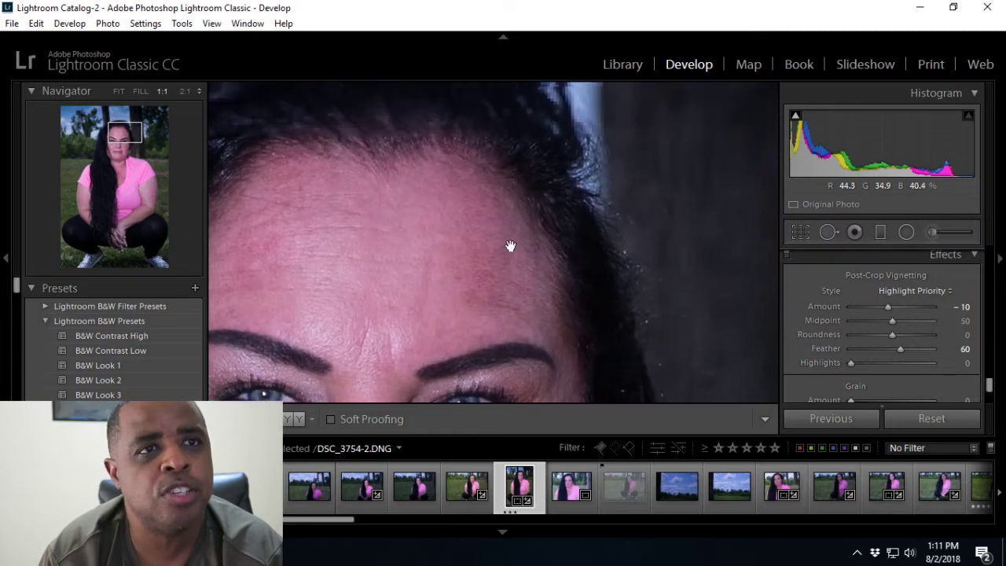
{"action": "left_click_drag", "start_coordinate": [487, 196], "coordinate": [593, 332]}
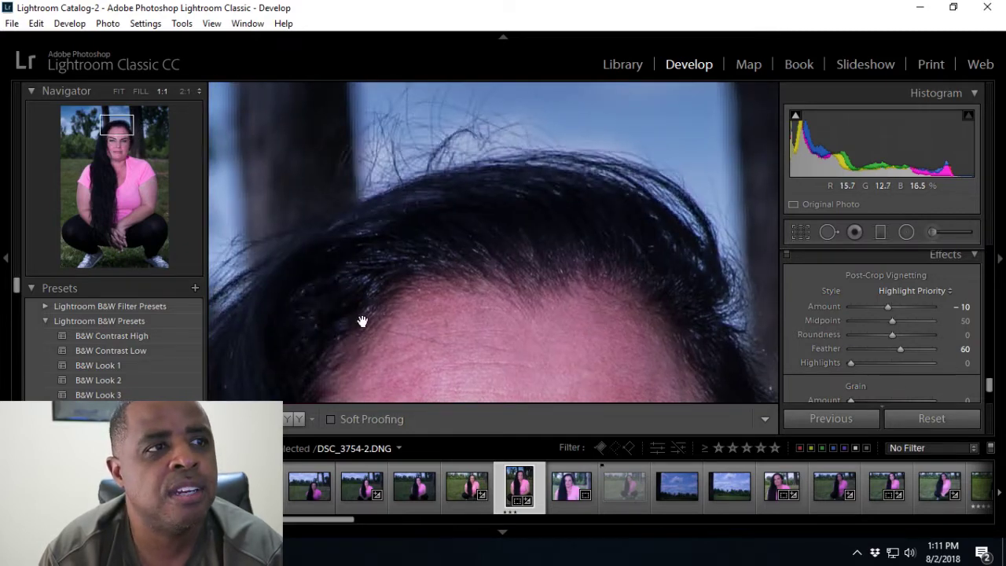
{"action": "left_click_drag", "start_coordinate": [363, 321], "coordinate": [530, 213]}
{"action": "left_click", "coordinate": [446, 277]}
{"action": "left_click", "coordinate": [446, 276]}
{"action": "left_click", "coordinate": [471, 304]}
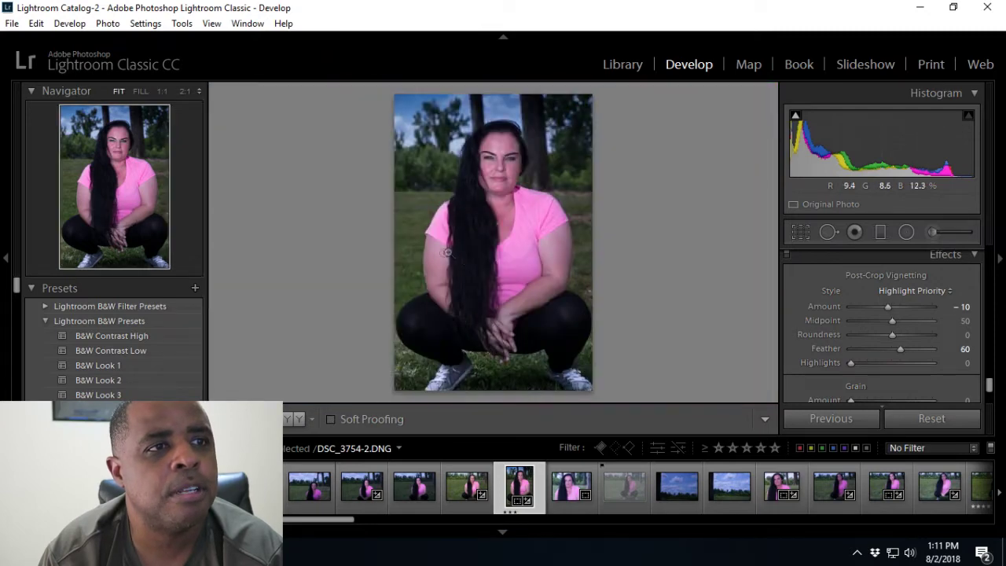
{"action": "left_click", "coordinate": [431, 258]}
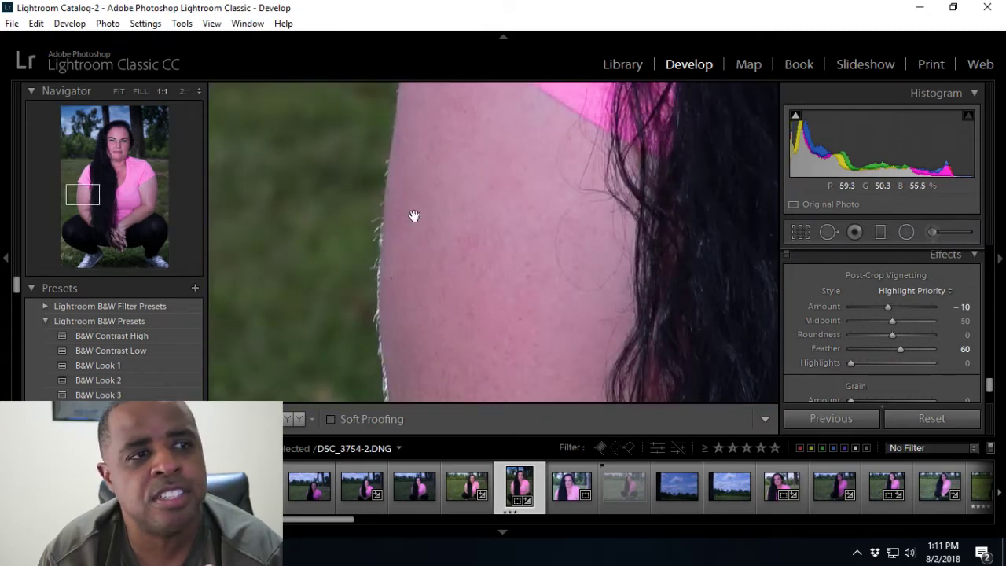
Return the squatting portrait to full view, and view the close-up DSC_3755-2 and the squatting shot DSC_3756-2
{"action": "left_click", "coordinate": [456, 324]}
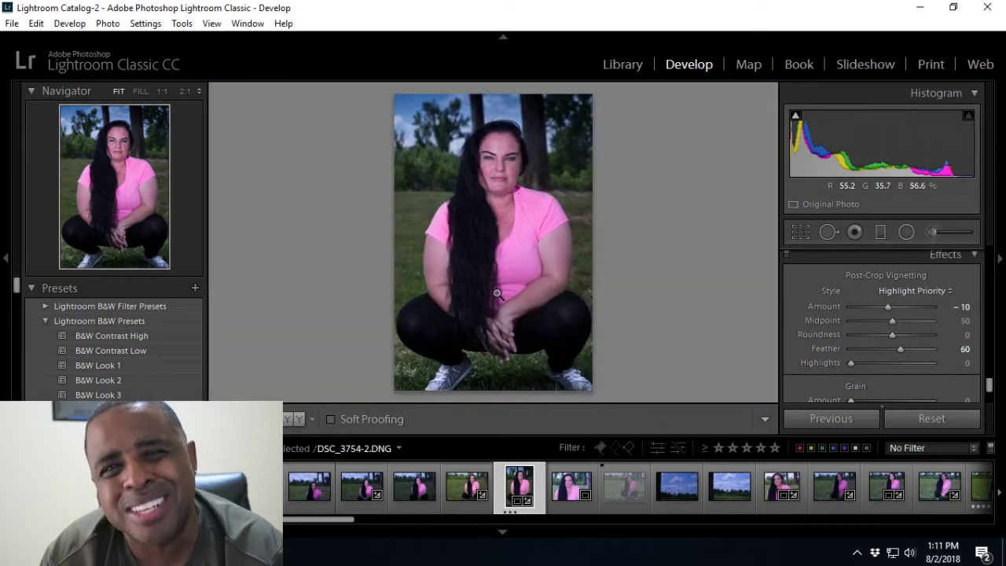
{"action": "left_click", "coordinate": [560, 500]}
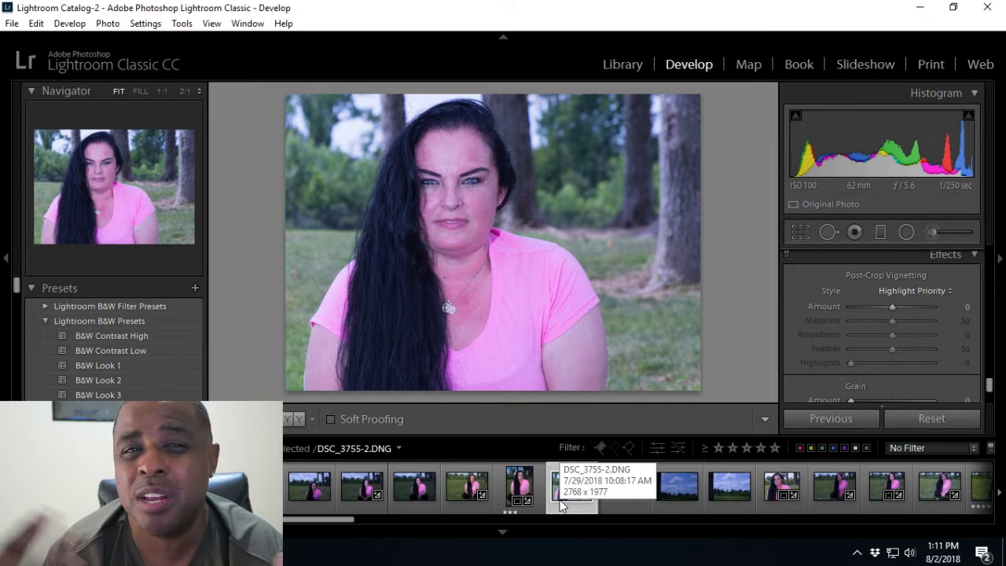
{"action": "left_click", "coordinate": [561, 505]}
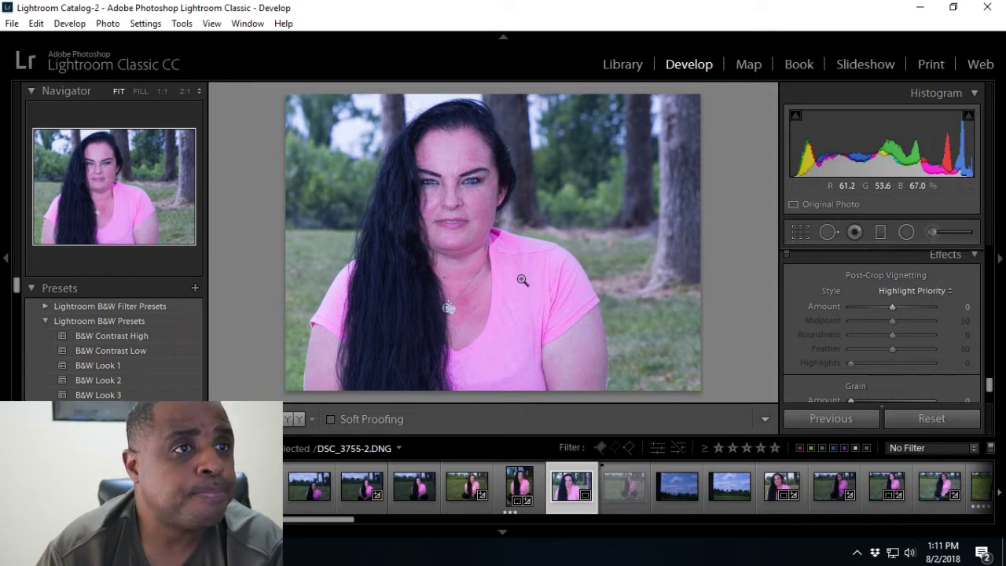
{"action": "left_click", "coordinate": [634, 494]}
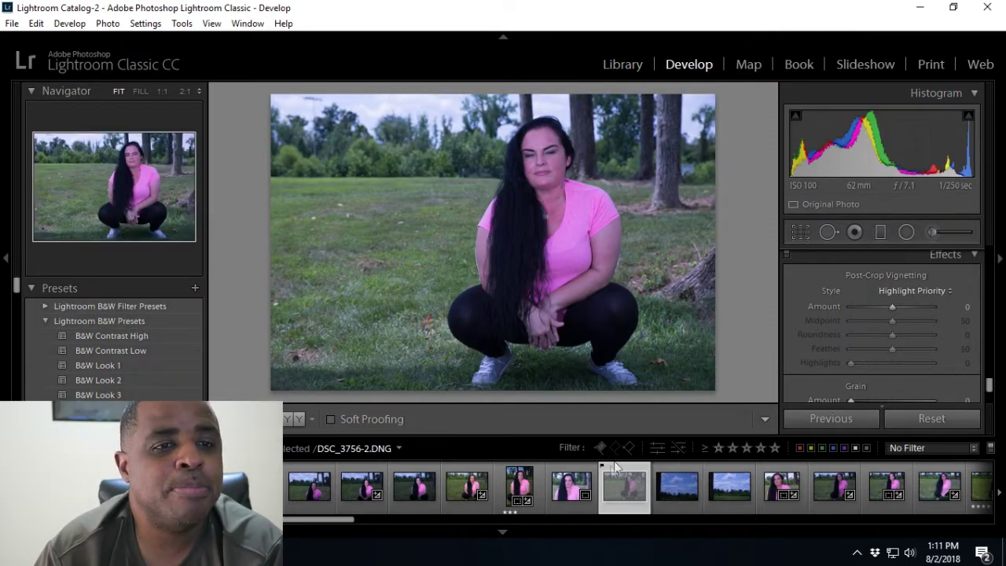
View the empty sky-and-field test shots DSC_3757-2 and DSC_3758-2 to compare their exposure
{"action": "left_click", "coordinate": [686, 498]}
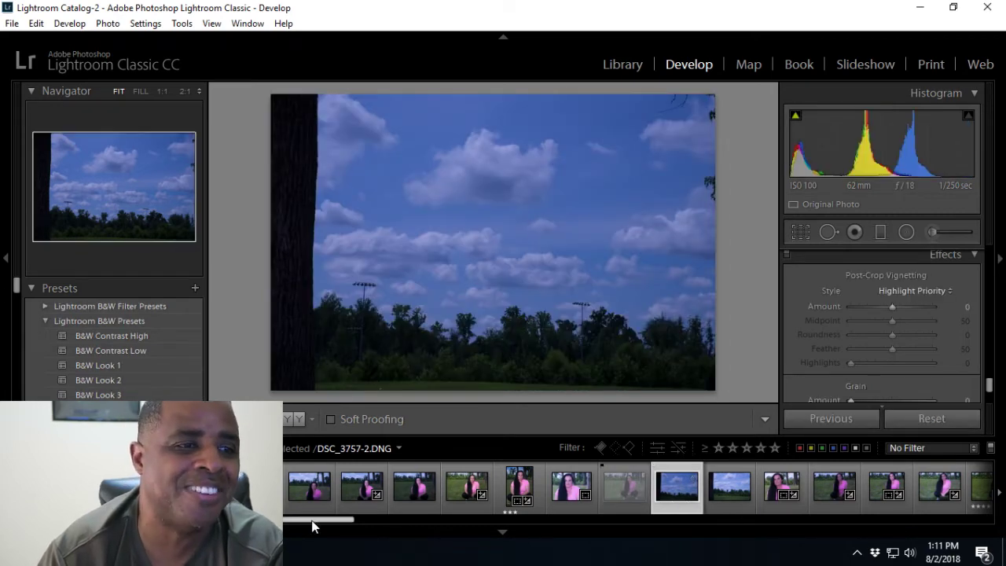
{"action": "left_click_drag", "start_coordinate": [313, 521], "coordinate": [397, 521]}
{"action": "left_click", "coordinate": [379, 493]}
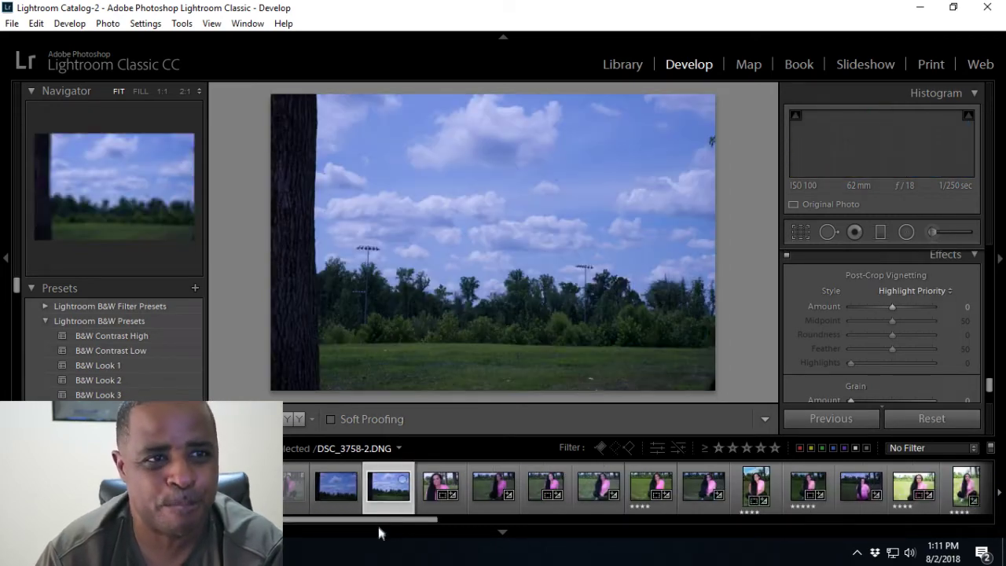
View the seated portrait DSC_3759-2 and inspect the eyes and facial skin at 1:1
{"action": "left_click", "coordinate": [441, 489]}
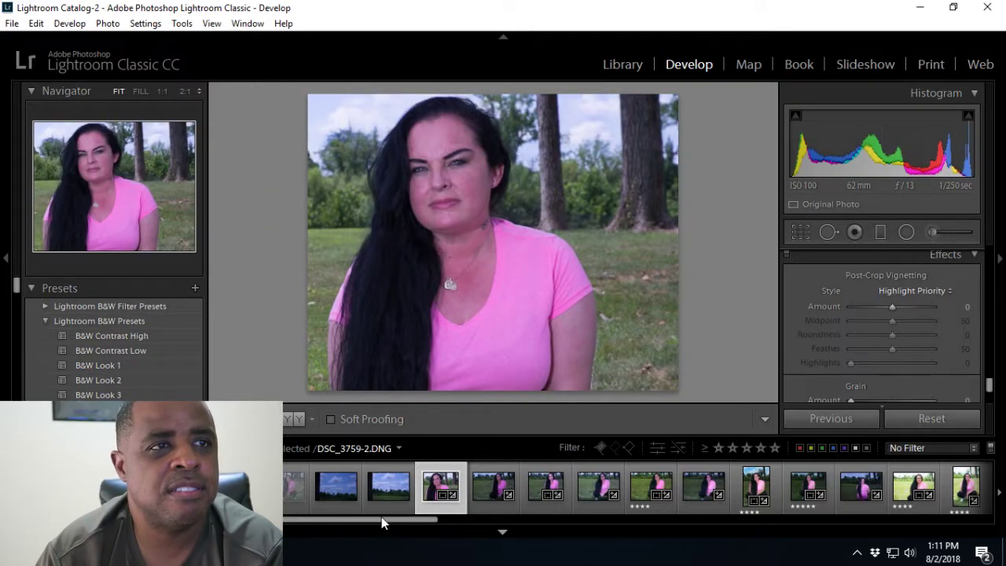
{"action": "left_click_drag", "start_coordinate": [381, 516], "coordinate": [398, 516]}
{"action": "left_click", "coordinate": [451, 189]}
{"action": "left_click_drag", "start_coordinate": [476, 160], "coordinate": [514, 272]}
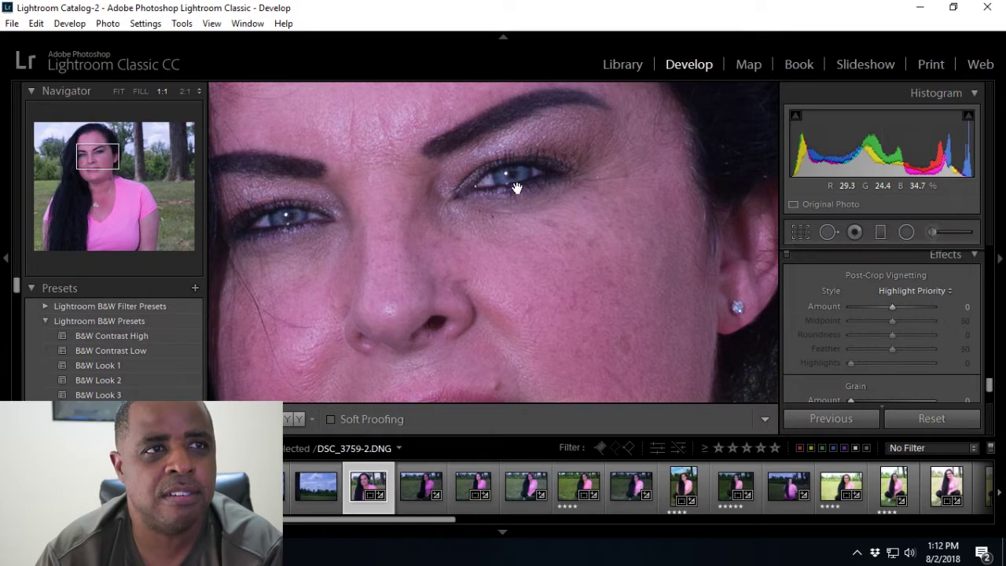
View the squatting portrait DSC_3760-2 and inspect the blurred background foliage beside the hair at 1:1
{"action": "left_click", "coordinate": [423, 496]}
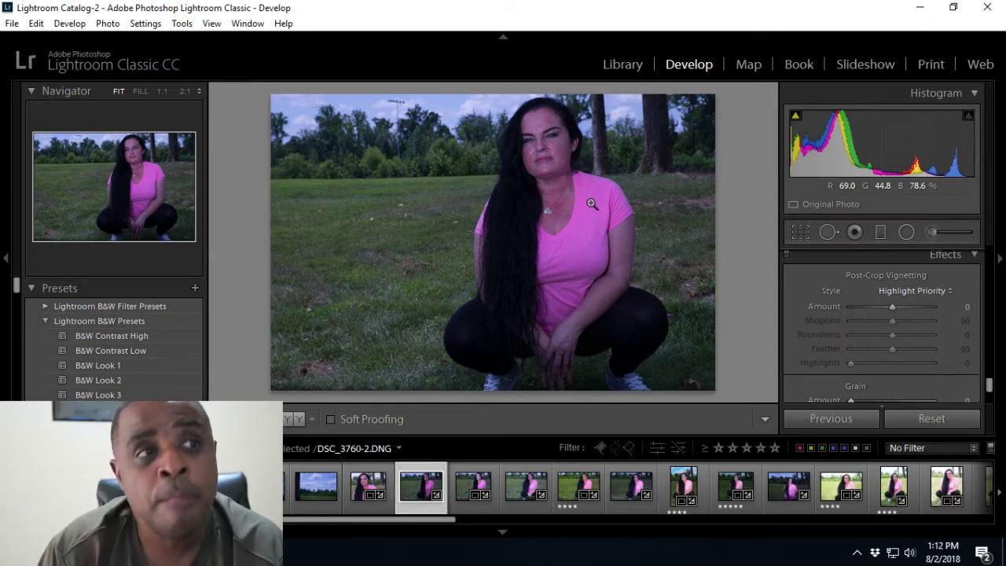
{"action": "left_click", "coordinate": [440, 148]}
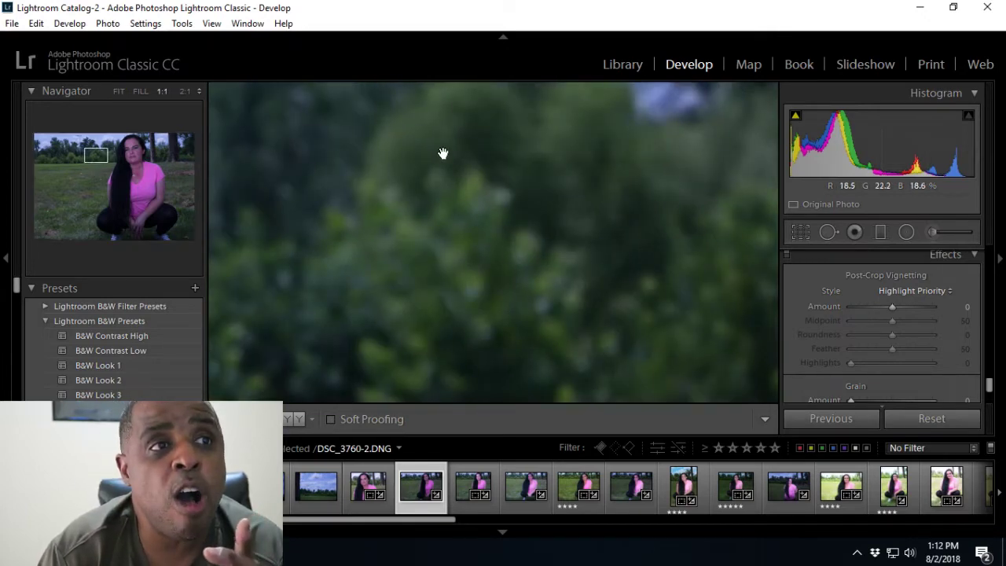
{"action": "left_click_drag", "start_coordinate": [442, 153], "coordinate": [393, 218]}
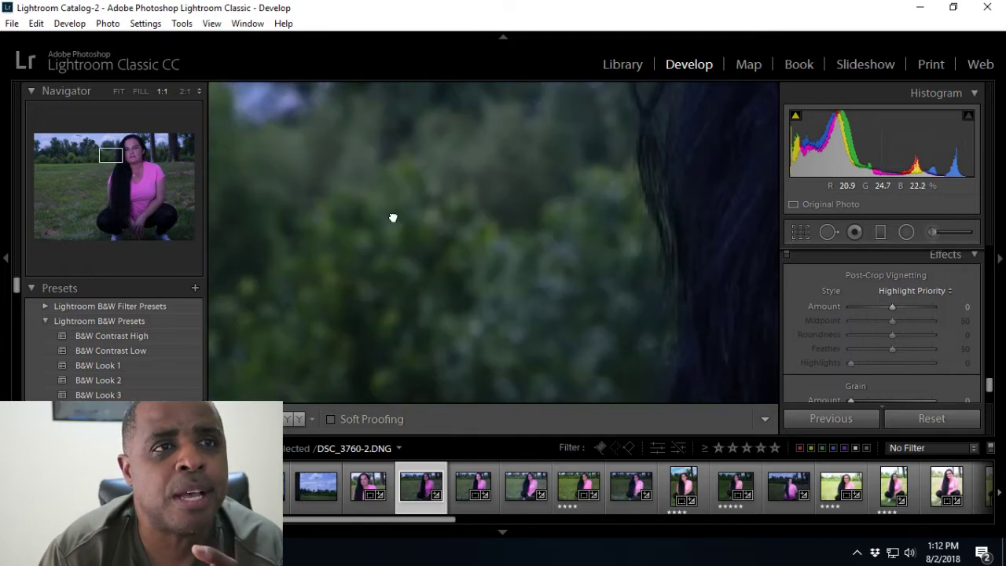
{"action": "left_click", "coordinate": [454, 218]}
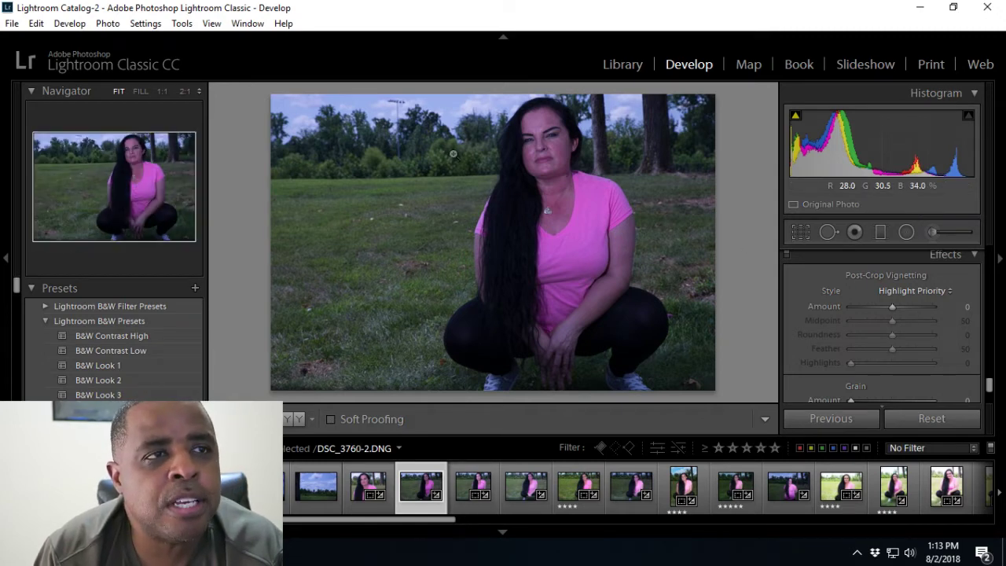
View the squatting portraits DSC_3761-2, DSC_3762-2, DSC_3763-2 and DSC_3764-2 one after another
{"action": "left_click", "coordinate": [464, 487]}
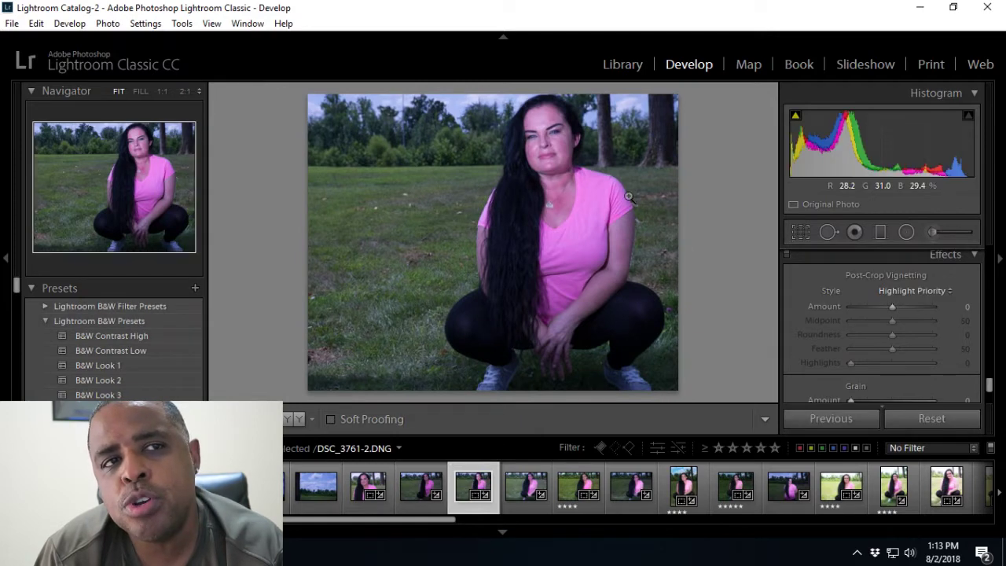
{"action": "left_click", "coordinate": [544, 499]}
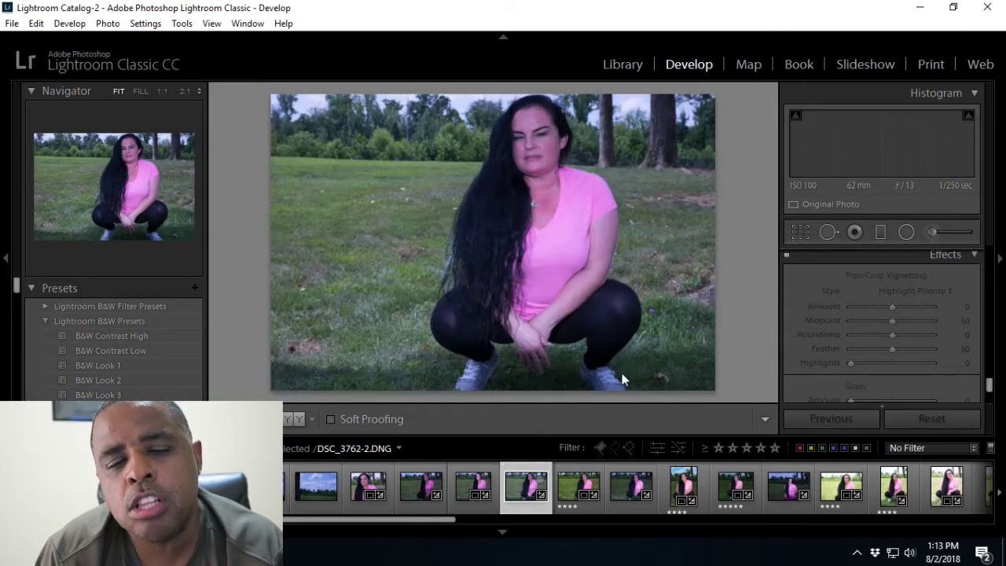
{"action": "left_click", "coordinate": [572, 492]}
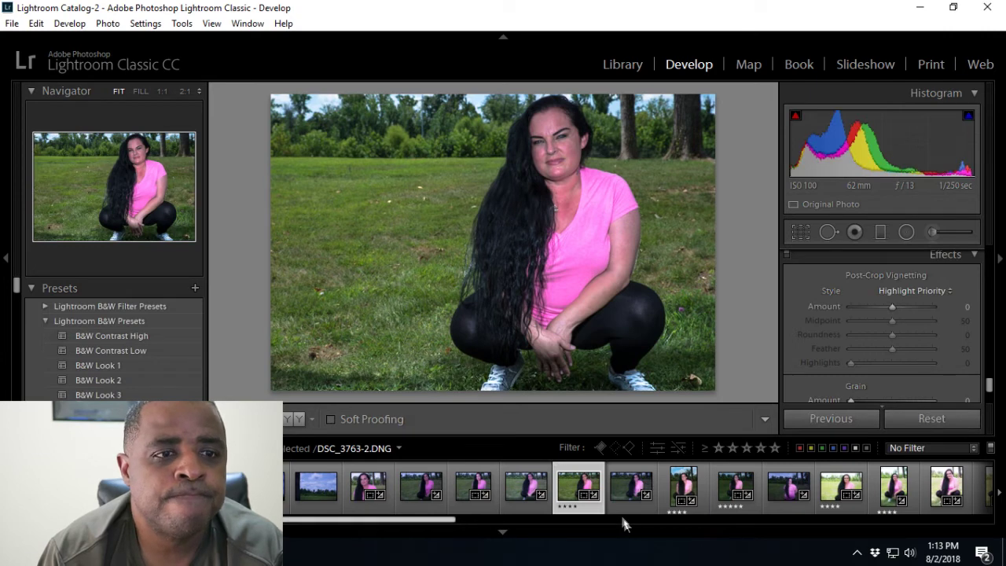
{"action": "left_click", "coordinate": [626, 496]}
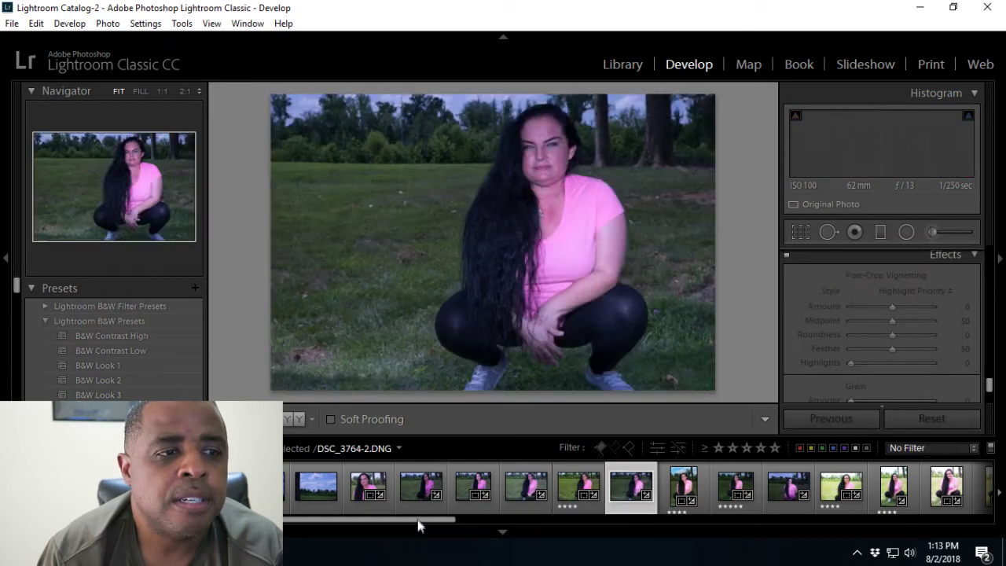
Compare the vertical squatting portrait DSC_3765-2 with the bright, shallow-focus portrait DSC_3770-2
{"action": "left_click_drag", "start_coordinate": [418, 519], "coordinate": [453, 524]}
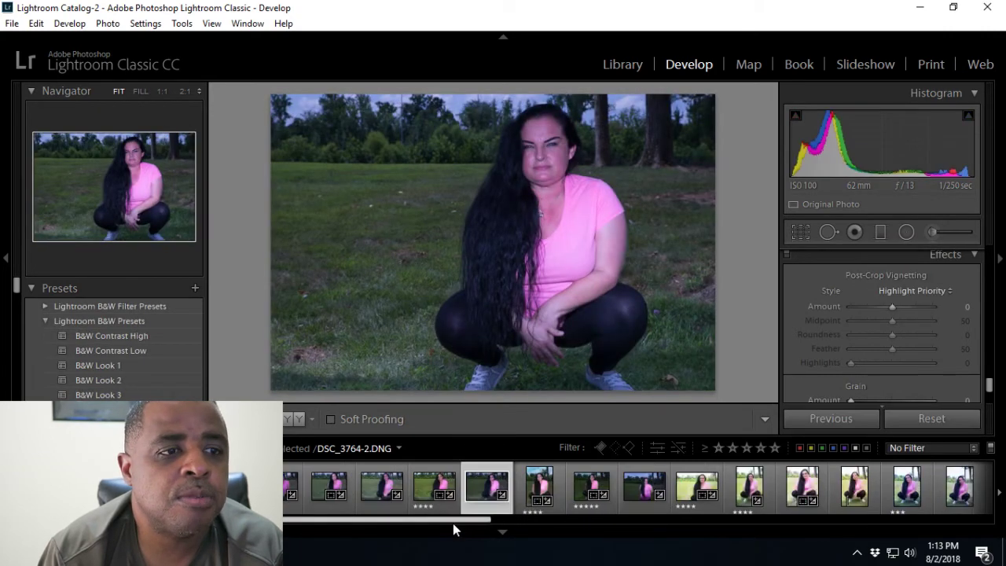
{"action": "left_click", "coordinate": [530, 489]}
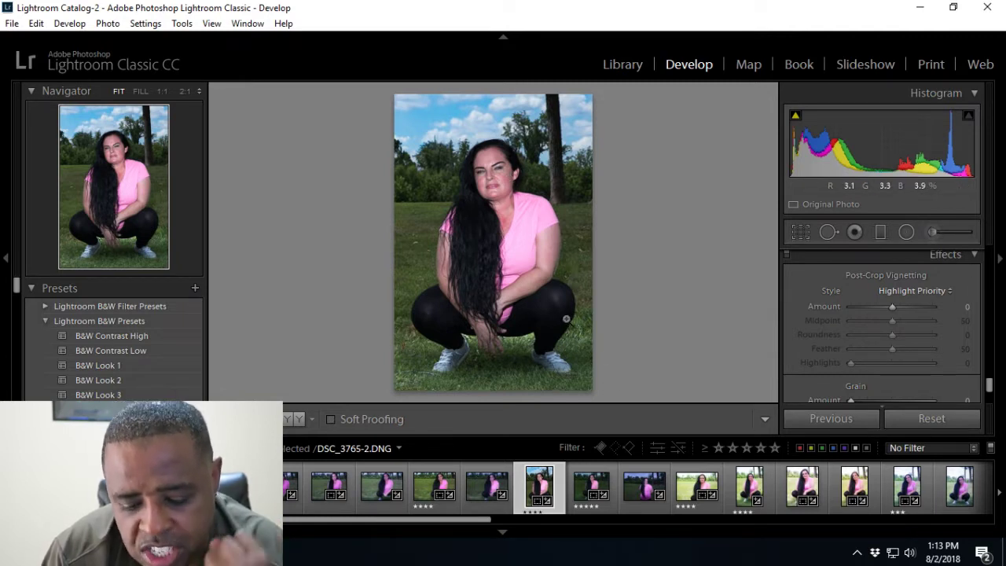
{"action": "left_click", "coordinate": [686, 489]}
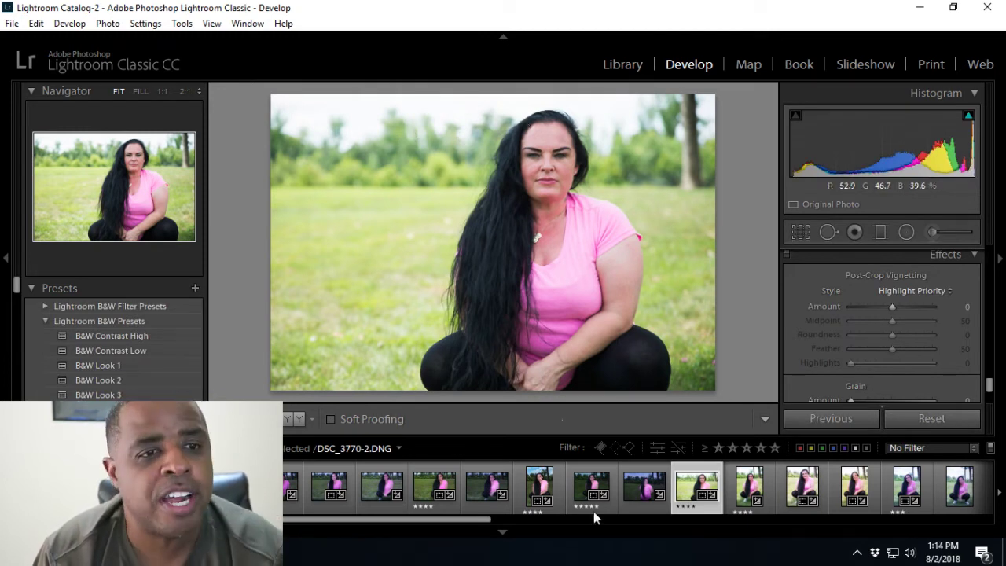
{"action": "left_click", "coordinate": [539, 487]}
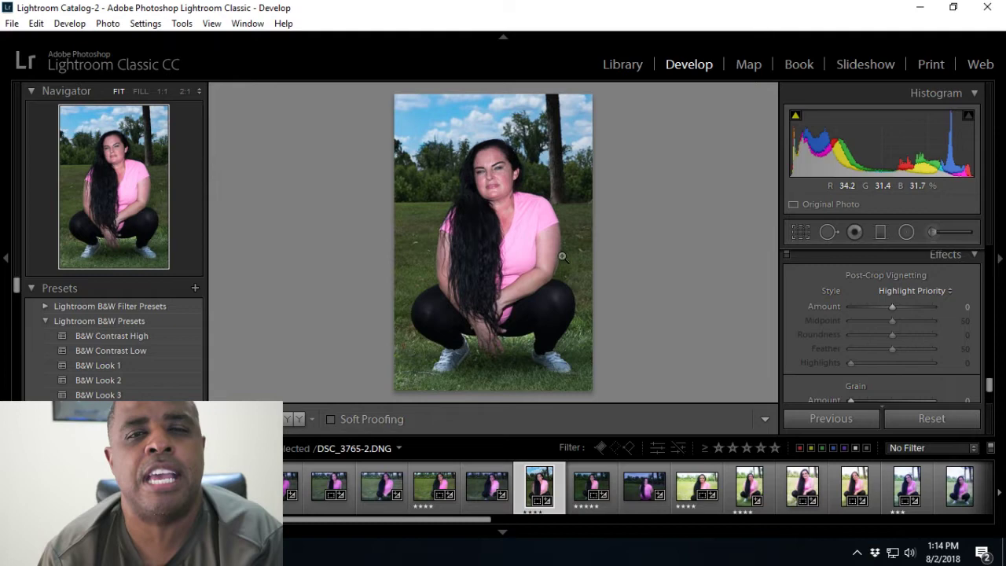
View DSC_3766-2 and the standing portrait DSC_3767-2, and inspect the distant background figure in the standing shot at 1:1
{"action": "left_click", "coordinate": [581, 494]}
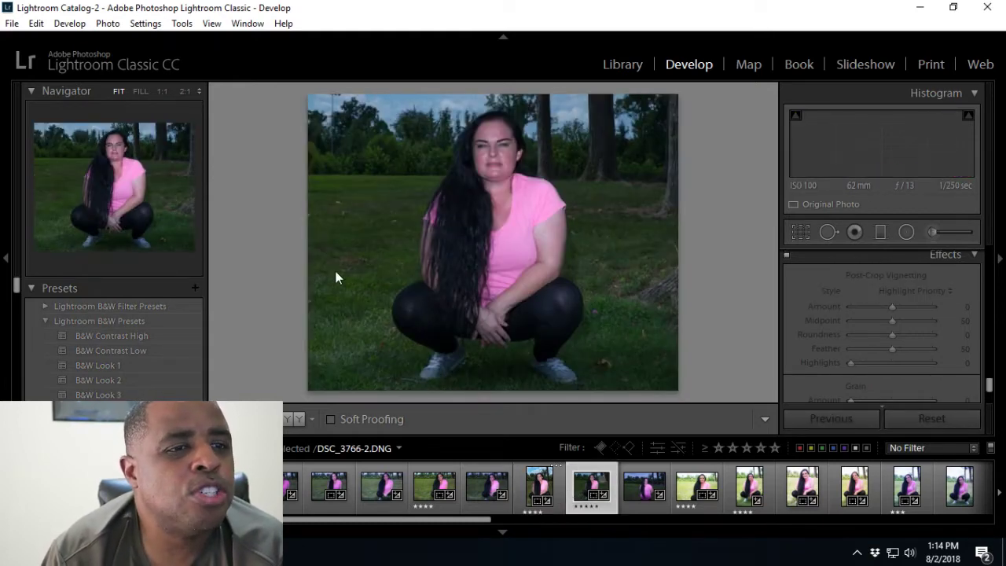
{"action": "scroll", "coordinate": [445, 492], "scroll_direction": "down", "scroll_amount": 3}
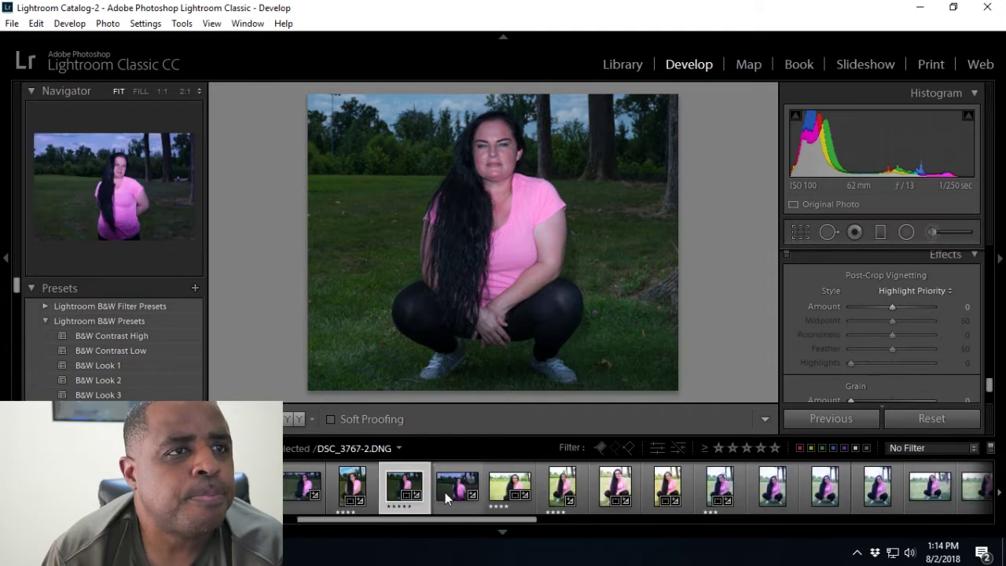
{"action": "left_click", "coordinate": [445, 492]}
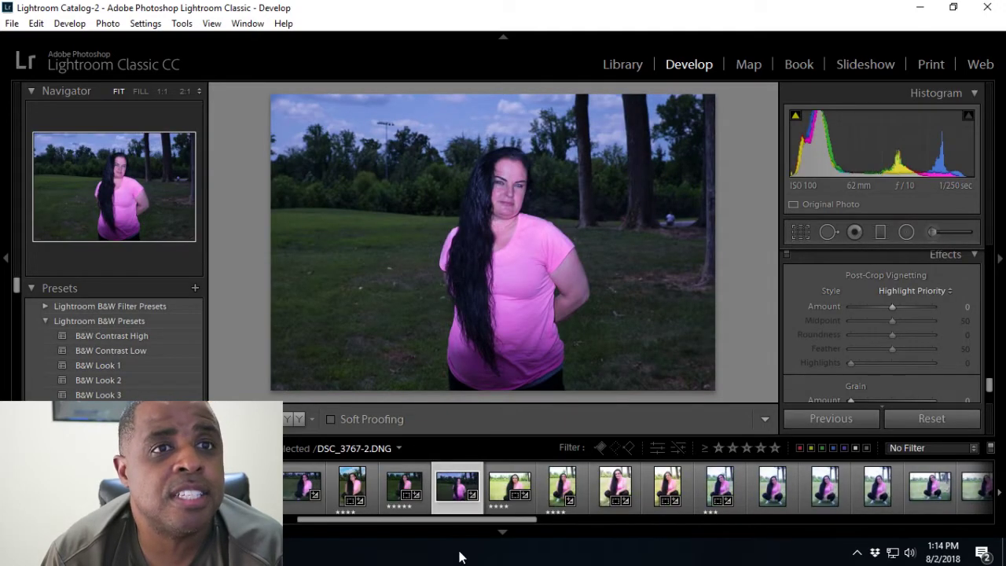
{"action": "left_click", "coordinate": [674, 228]}
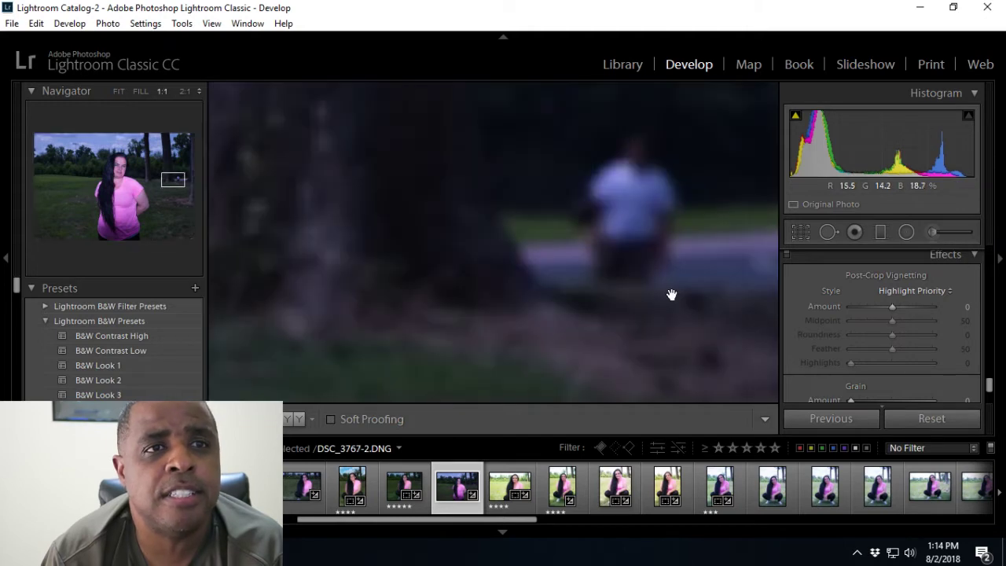
{"action": "left_click", "coordinate": [670, 244]}
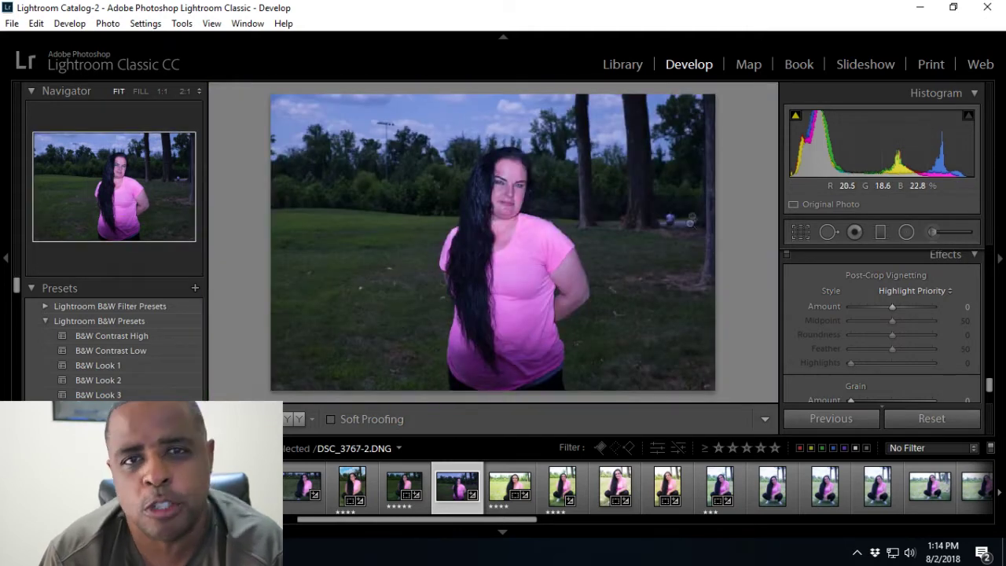
View the bright f/2.8 portraits from DSC_3770-2 and DSC_3772-2 through DSC_3774-2
{"action": "left_click_drag", "start_coordinate": [470, 523], "coordinate": [503, 526]}
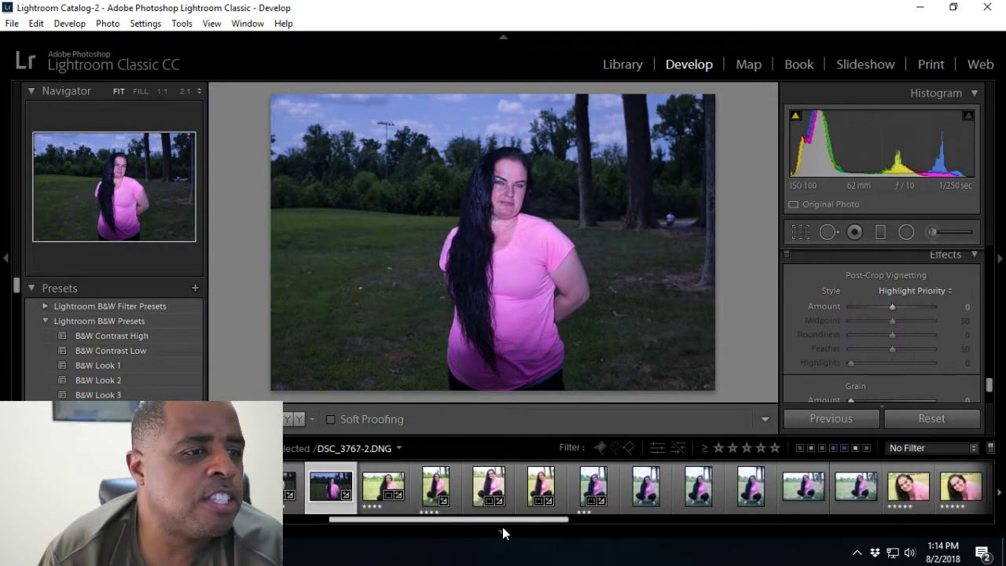
{"action": "left_click", "coordinate": [381, 484]}
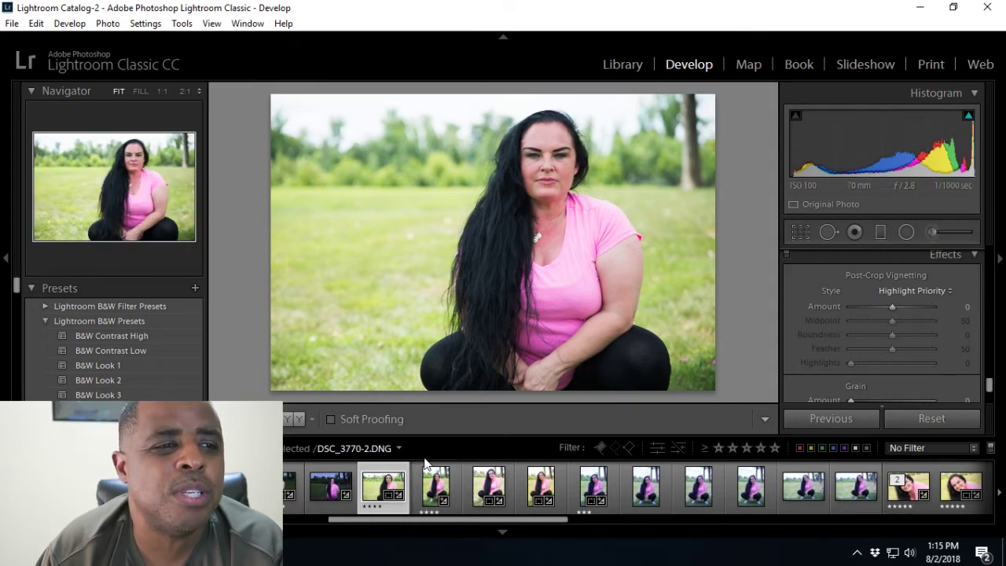
{"action": "left_click", "coordinate": [444, 496]}
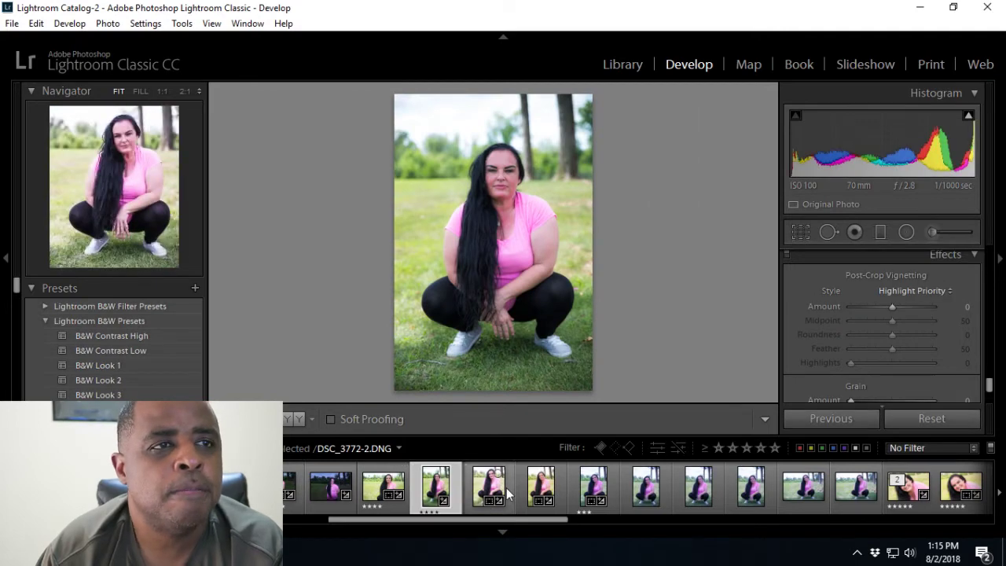
{"action": "left_click", "coordinate": [488, 503]}
{"action": "left_click", "coordinate": [546, 491]}
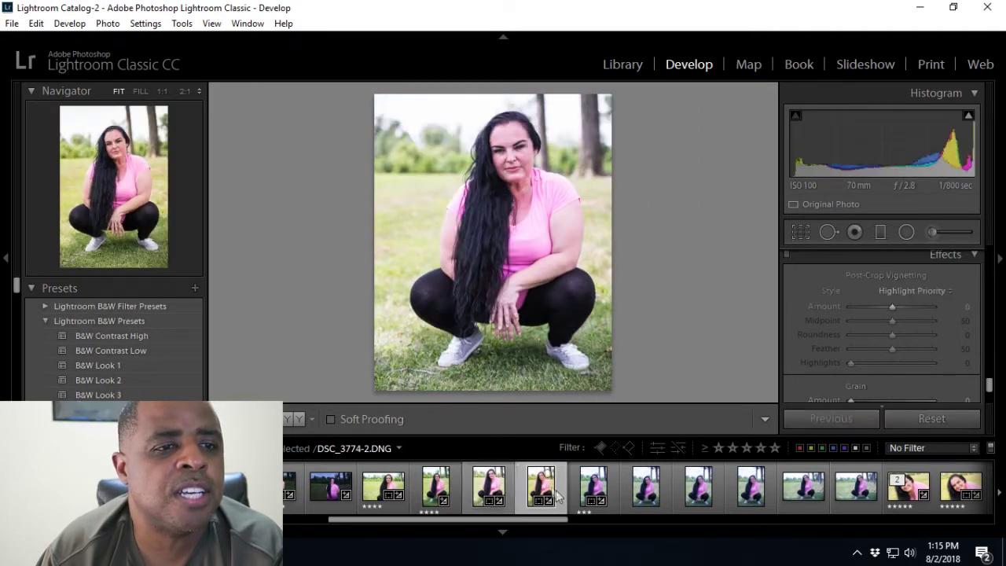
View the vertical squatting portraits DSC_3775-2, DSC_3776-2 and DSC_3777-2
{"action": "left_click_drag", "start_coordinate": [548, 525], "coordinate": [603, 527]}
{"action": "left_click", "coordinate": [379, 485]}
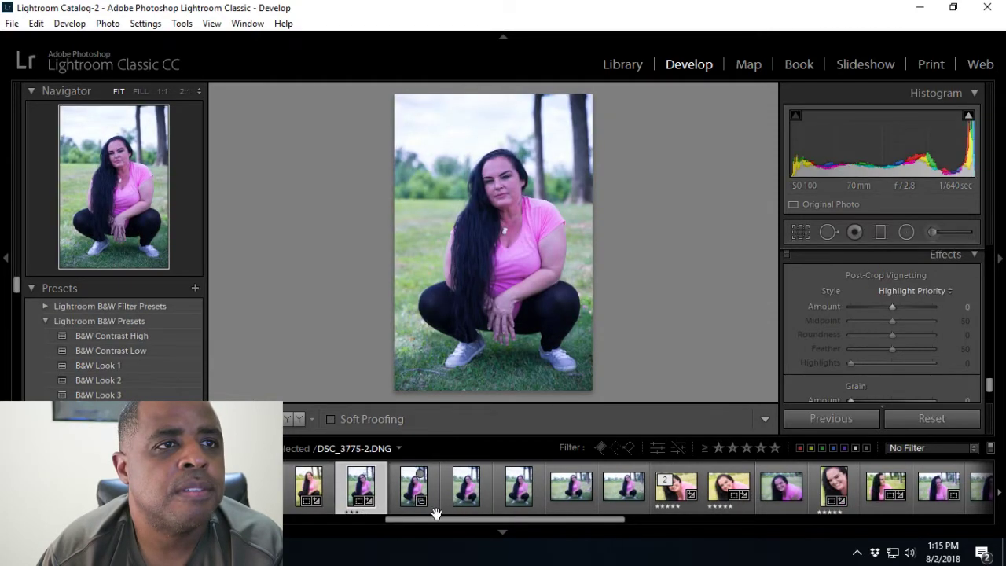
{"action": "left_click", "coordinate": [432, 490]}
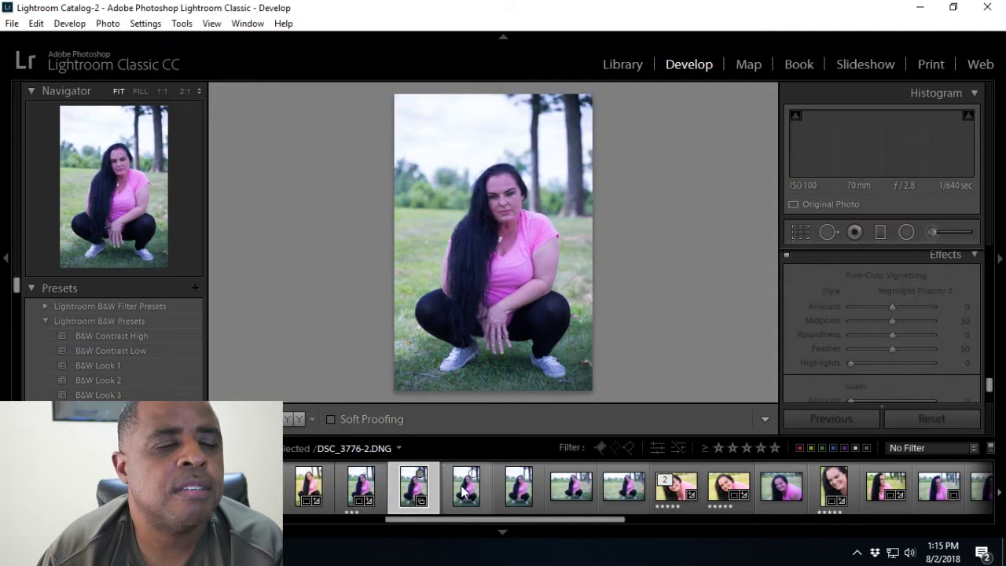
{"action": "left_click", "coordinate": [465, 489]}
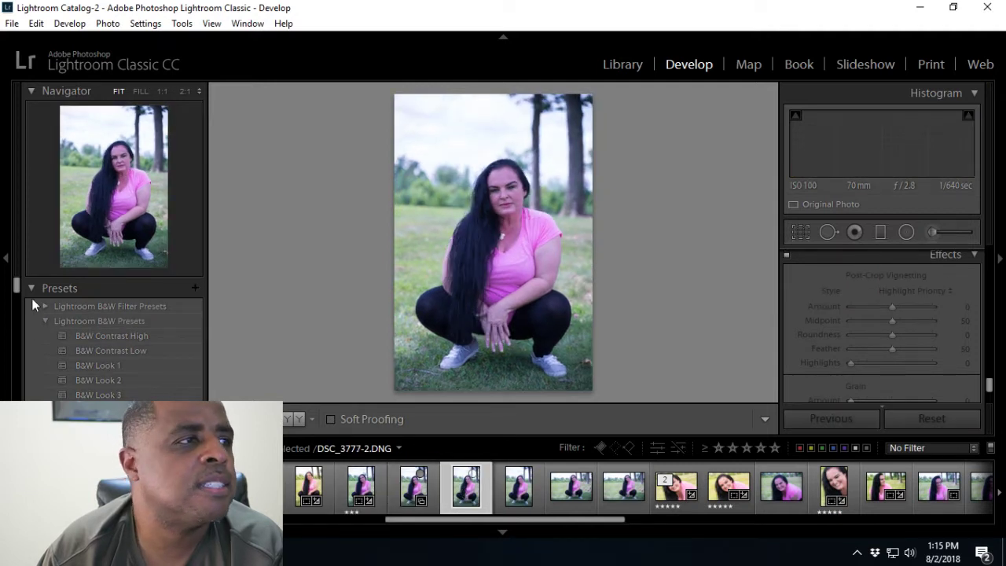
Hide the Navigator and Presets area to enlarge the workspace, and view the portraits DSC_3778-2 and DSC_3779-2
{"action": "left_click", "coordinate": [6, 262]}
{"action": "left_click", "coordinate": [532, 503]}
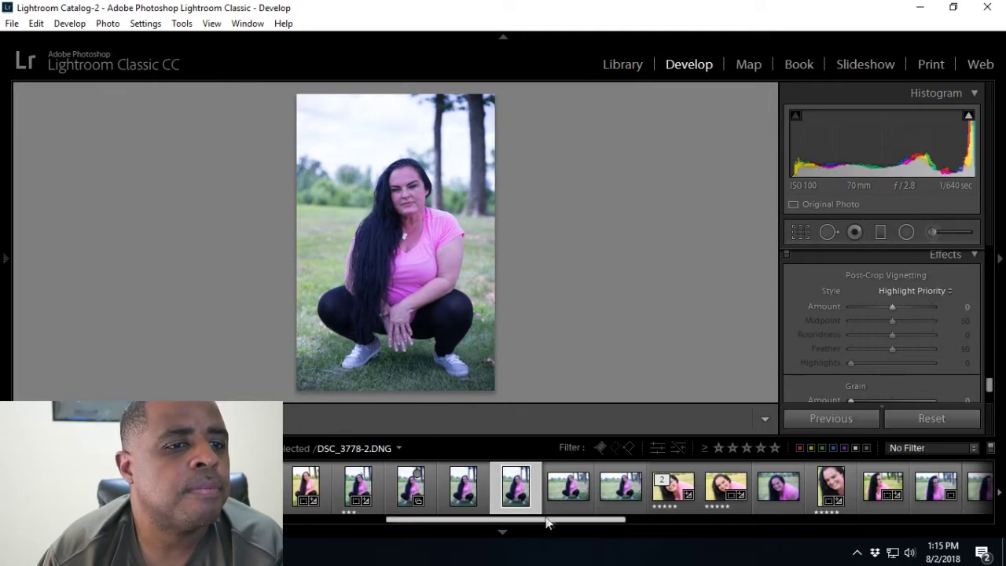
{"action": "left_click", "coordinate": [558, 509]}
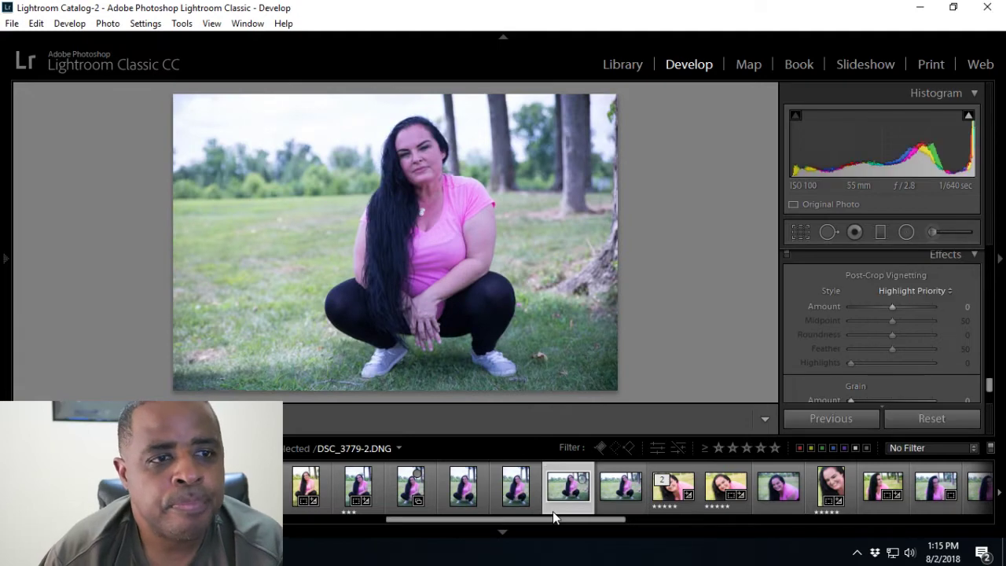
{"action": "left_click_drag", "start_coordinate": [559, 520], "coordinate": [617, 533]}
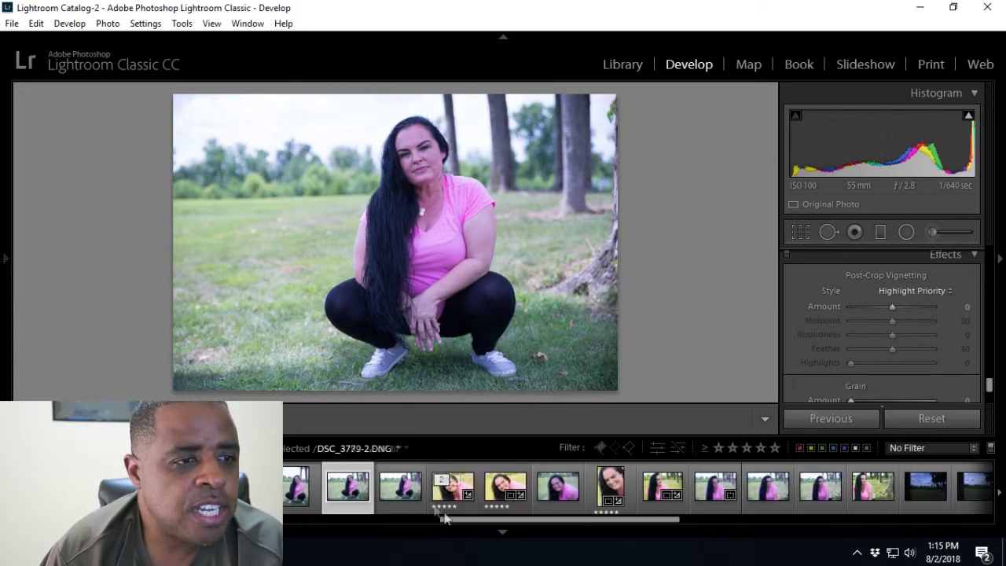
View the squatting portrait DSC_3780-2 and compare the two edited versions of the smiling close-up DSC_3782-2
{"action": "left_click", "coordinate": [407, 507]}
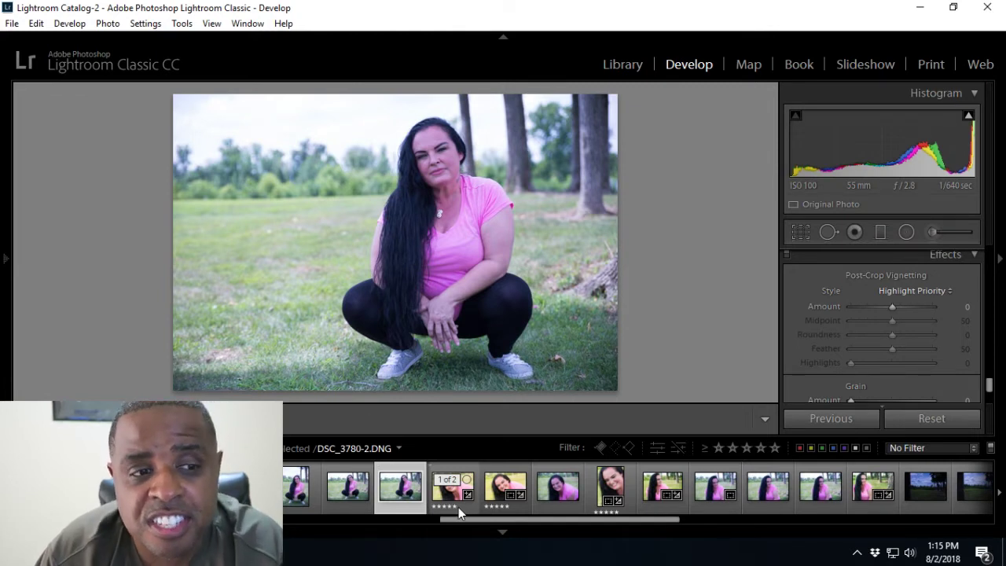
{"action": "left_click", "coordinate": [458, 507]}
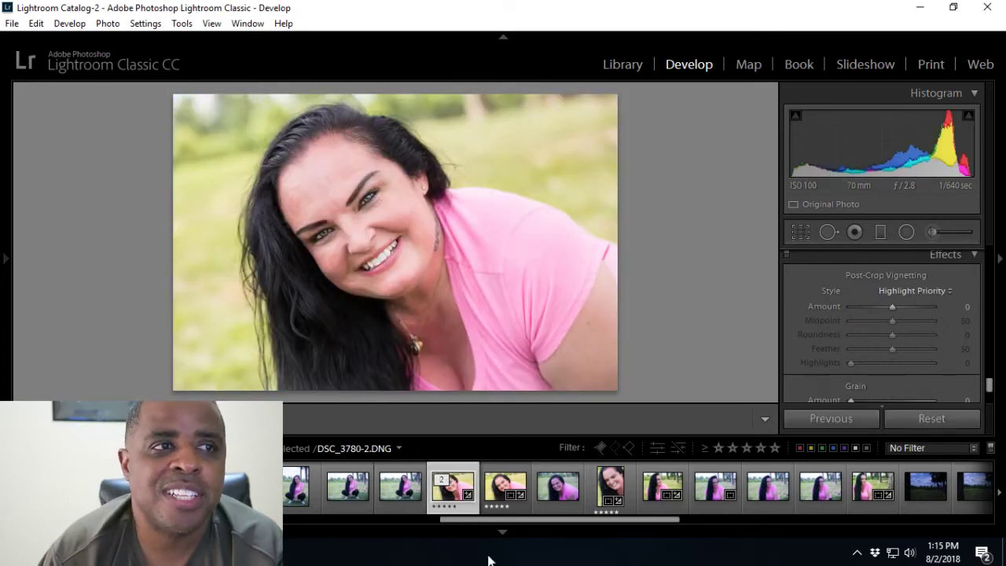
{"action": "left_click", "coordinate": [520, 506]}
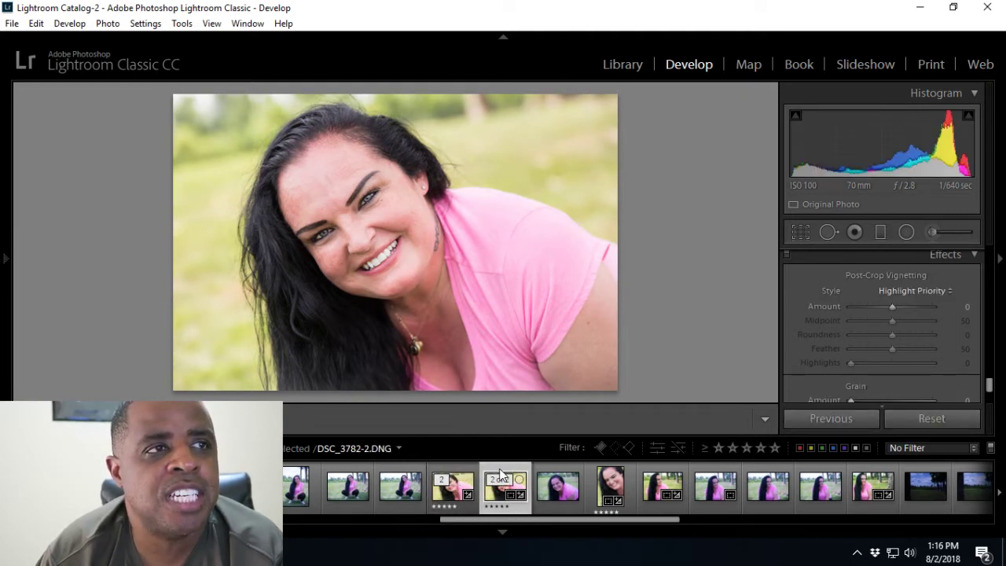
{"action": "left_click", "coordinate": [500, 476]}
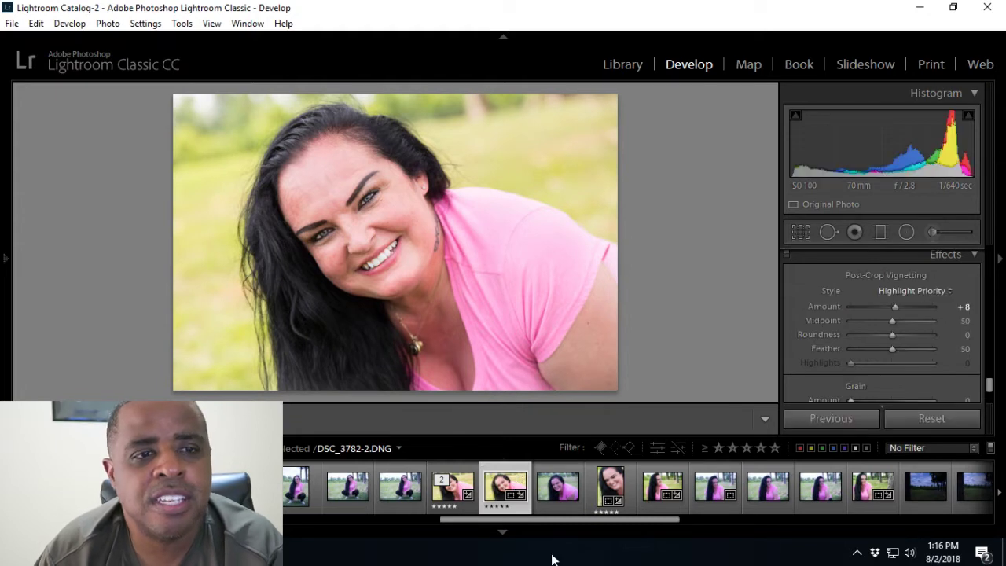
View the unedited smiling portrait, the five-star vertical smiling close-up and the edited seated portrait DSC_3787-2
{"action": "scroll", "coordinate": [551, 520], "scroll_direction": "down", "scroll_amount": 2}
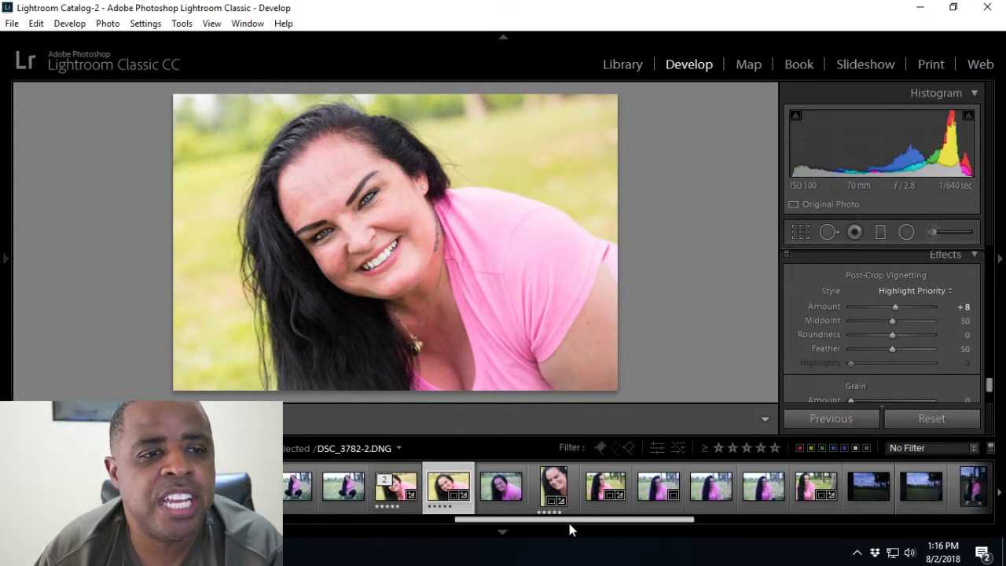
{"action": "left_click", "coordinate": [500, 507]}
{"action": "left_click", "coordinate": [548, 481]}
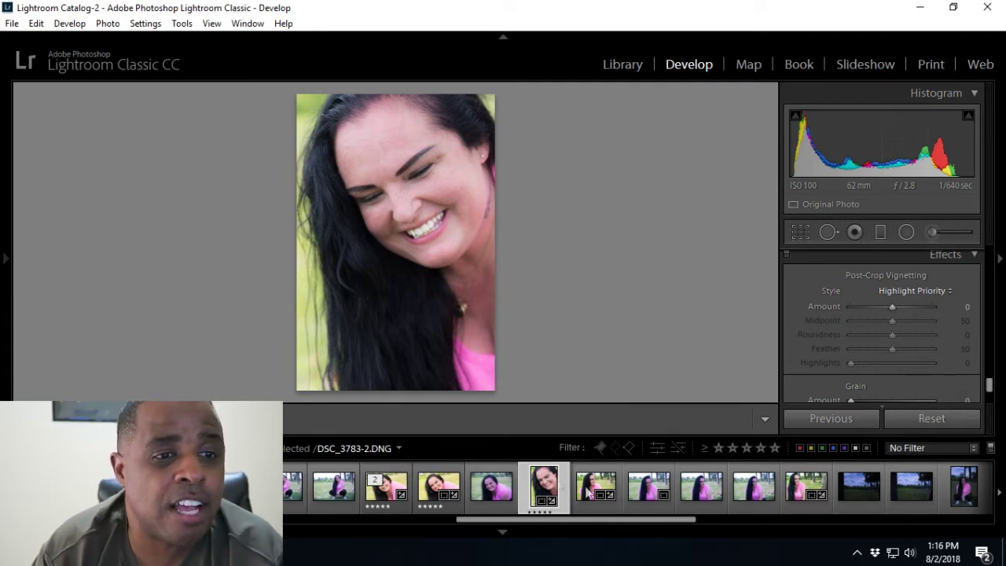
{"action": "left_click", "coordinate": [590, 508]}
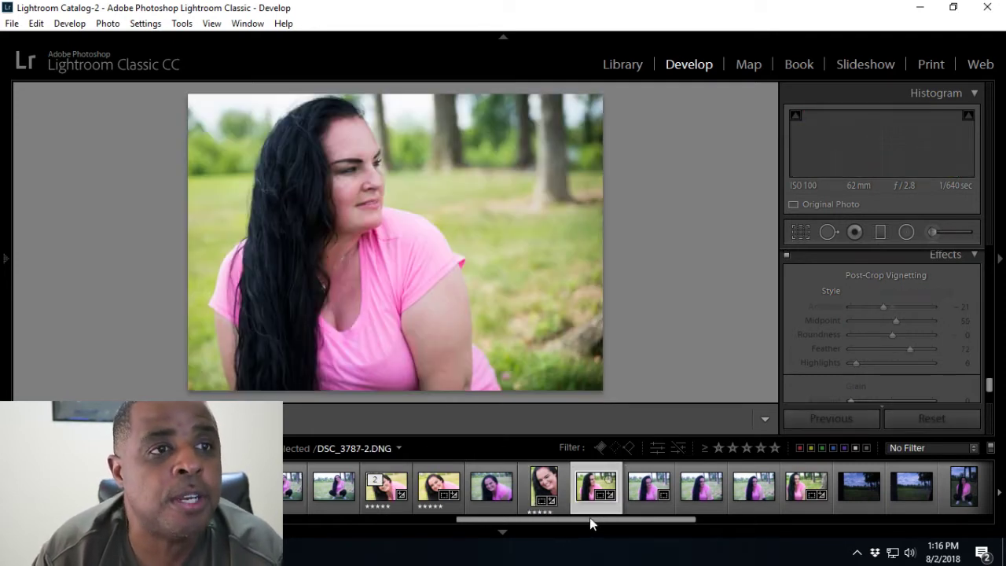
View the seated portraits DSC_3788-2 and DSC_3790-2, the shot following them, and the edited portrait with the tree trunk
{"action": "left_click_drag", "start_coordinate": [591, 517], "coordinate": [615, 525]}
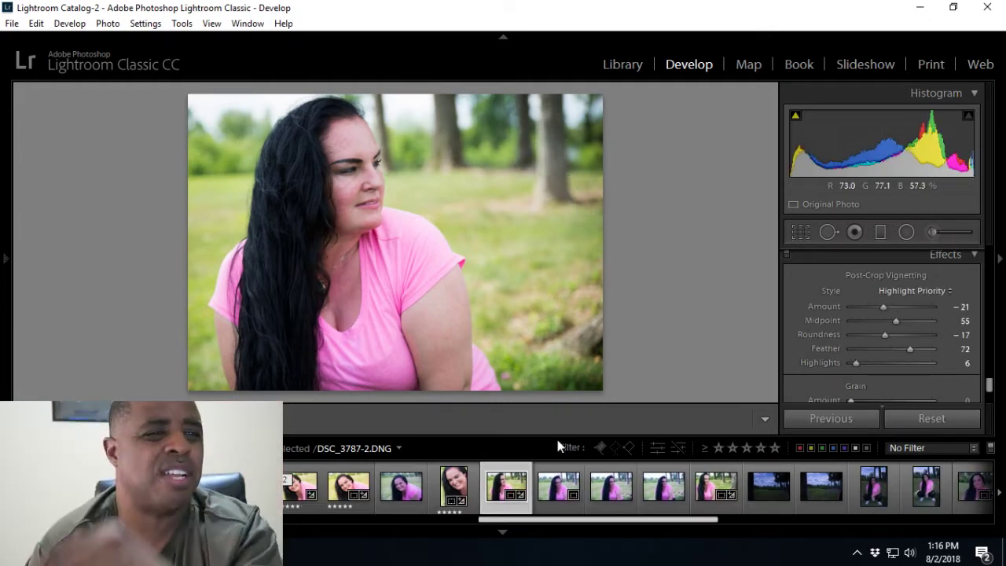
{"action": "left_click", "coordinate": [562, 502]}
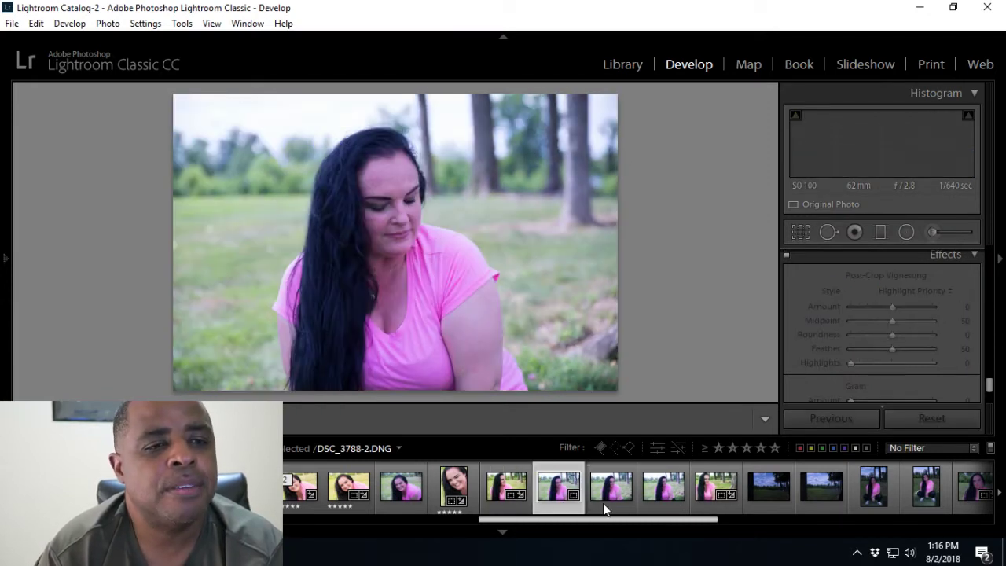
{"action": "left_click", "coordinate": [607, 507]}
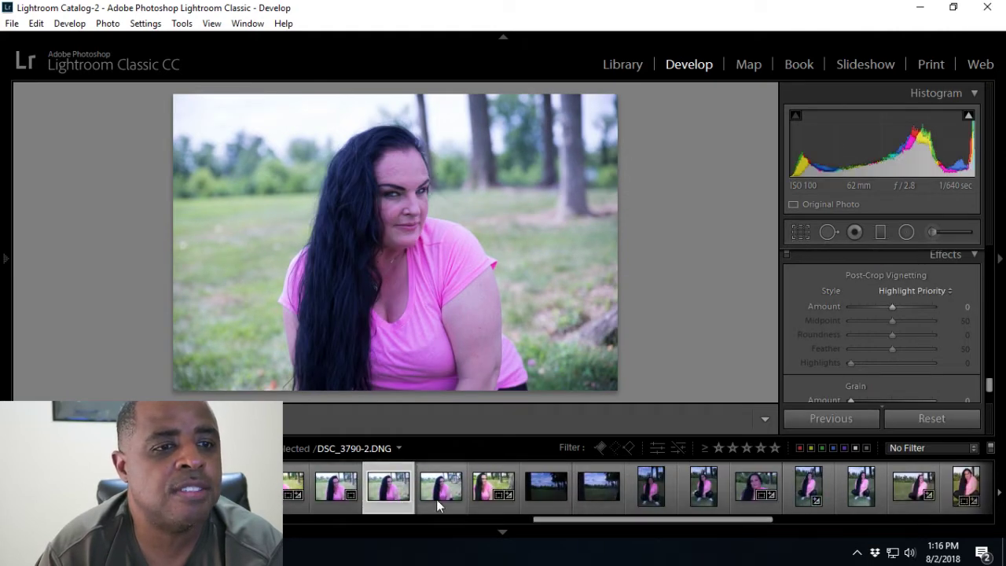
{"action": "left_click", "coordinate": [436, 499]}
{"action": "left_click", "coordinate": [488, 510]}
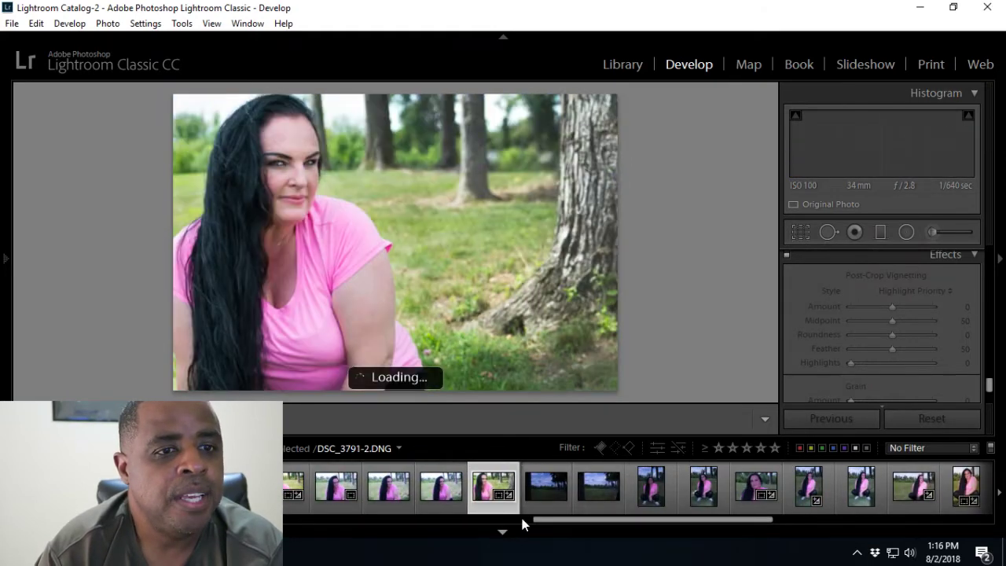
View the two dark landscape shots, ending with DSC_3793-2, and the two dim vertical squatting portraits after them
{"action": "left_click", "coordinate": [550, 499]}
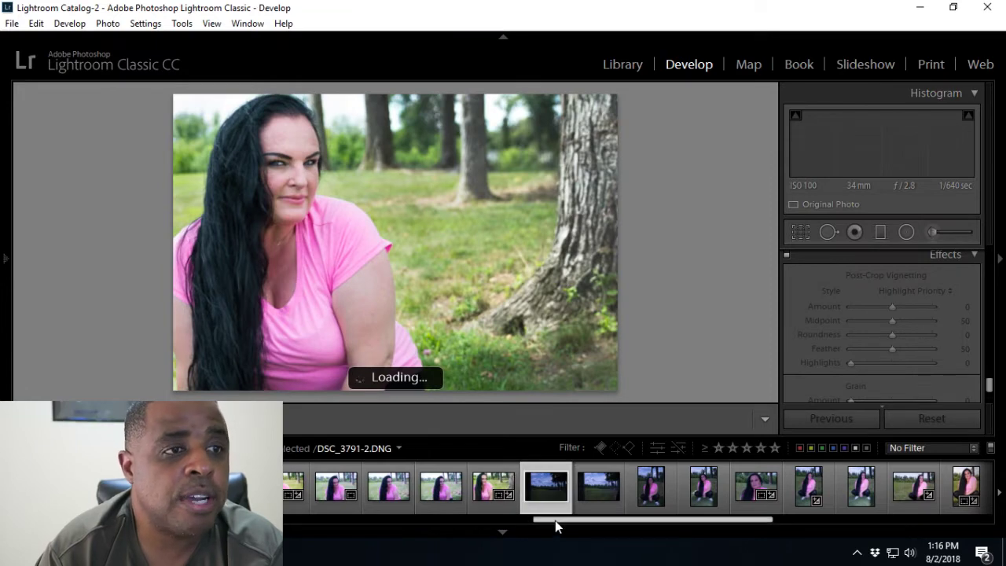
{"action": "left_click", "coordinate": [541, 500]}
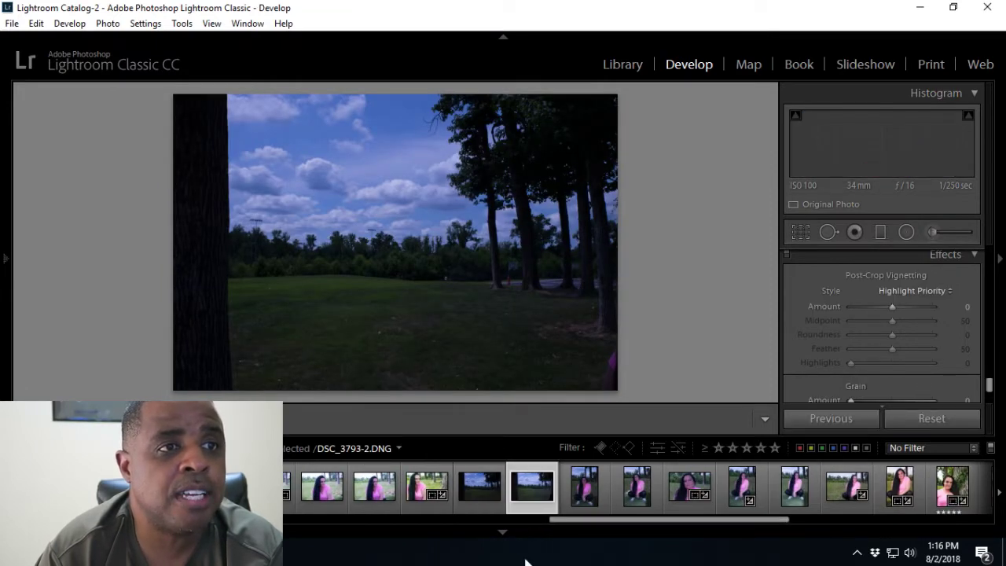
{"action": "left_click", "coordinate": [574, 495]}
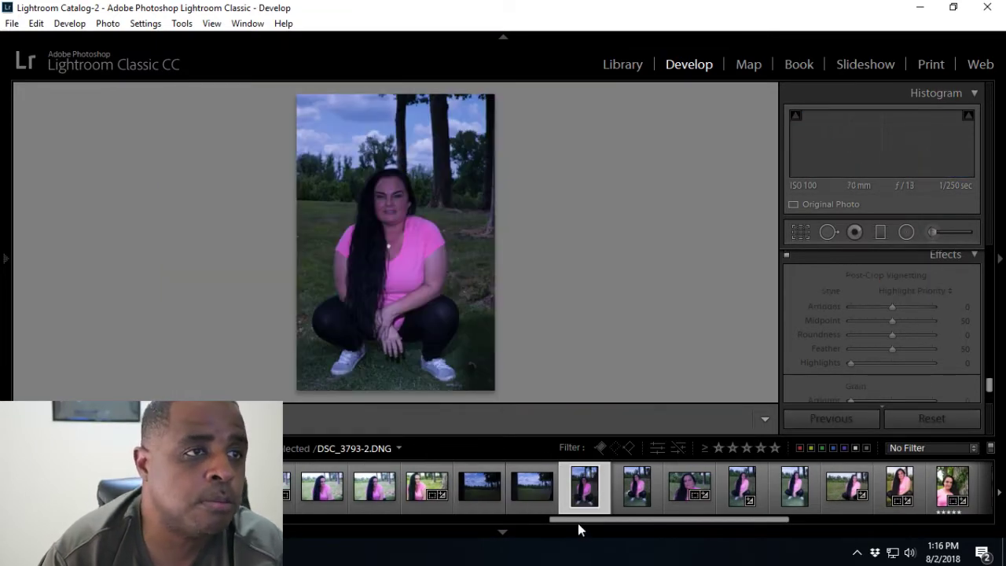
{"action": "left_click", "coordinate": [634, 491]}
View the seated portrait DSC_3796-2 and inspect the face and backlit hair at 1:1
{"action": "left_click", "coordinate": [680, 489]}
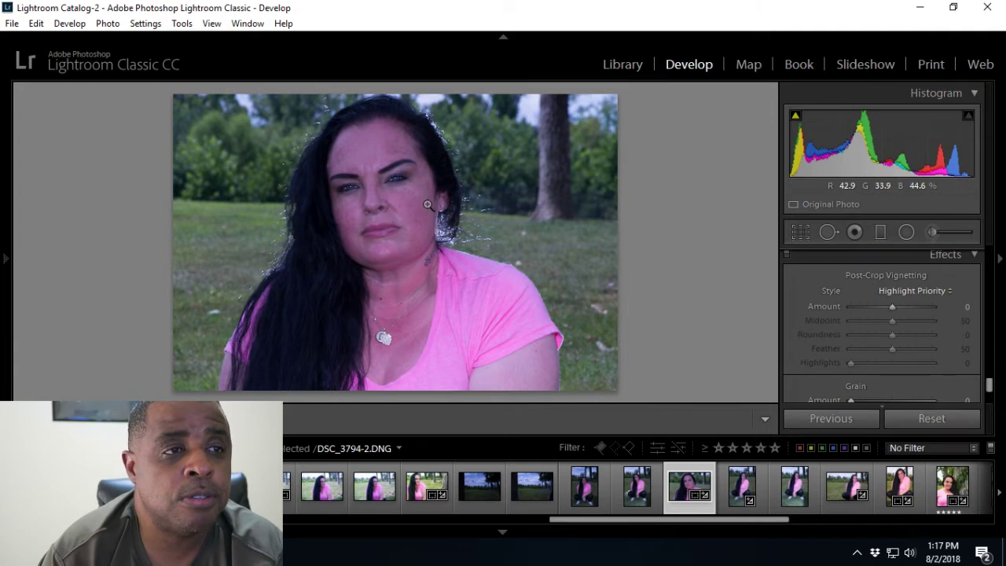
{"action": "left_click", "coordinate": [428, 204]}
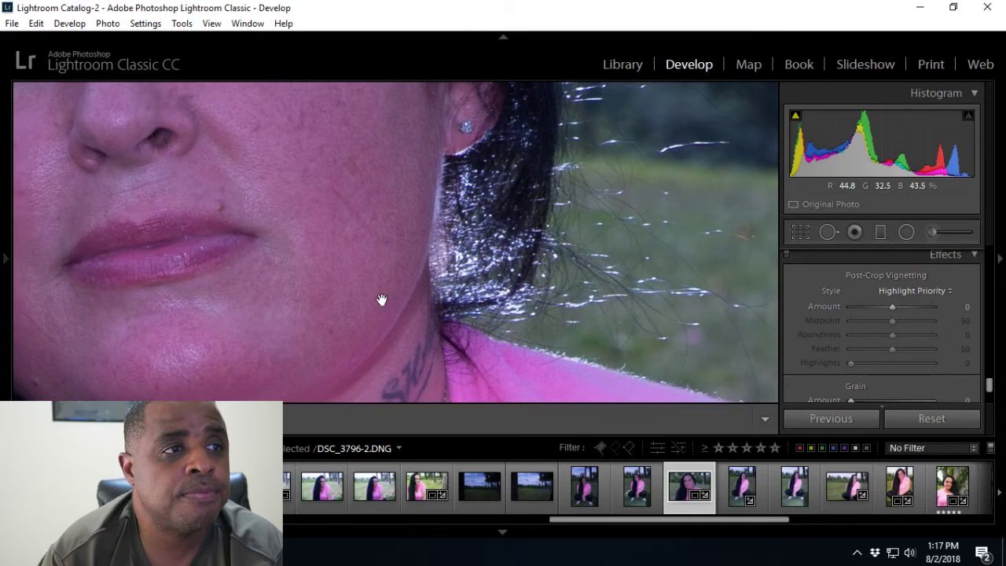
{"action": "left_click", "coordinate": [292, 265]}
Compare the vertical squatting portrait DSC_3797-2 with the similar f/8.0 shot beside it
{"action": "left_click_drag", "start_coordinate": [613, 522], "coordinate": [717, 519]}
{"action": "left_click", "coordinate": [303, 487]}
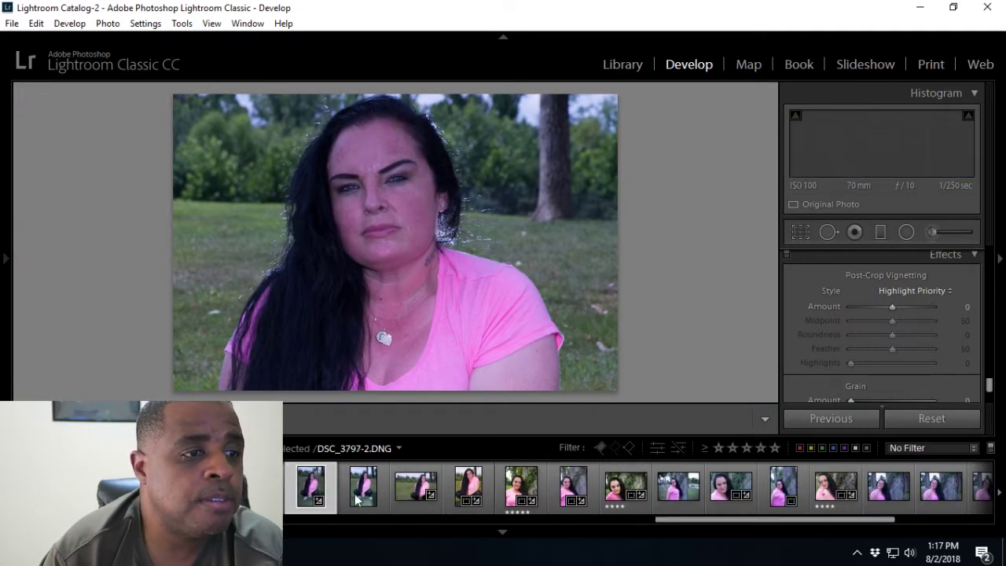
{"action": "left_click", "coordinate": [369, 501]}
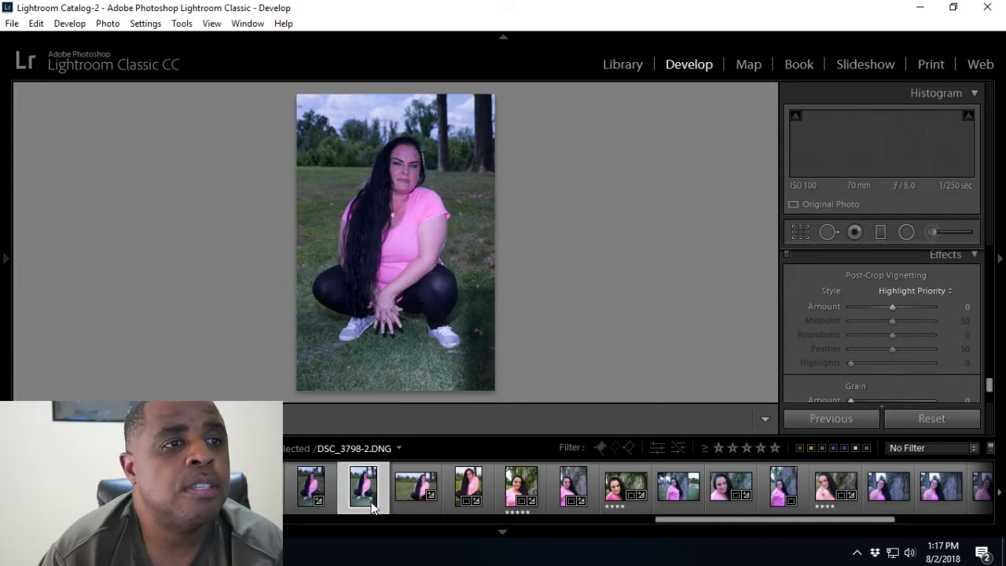
{"action": "left_click", "coordinate": [301, 489]}
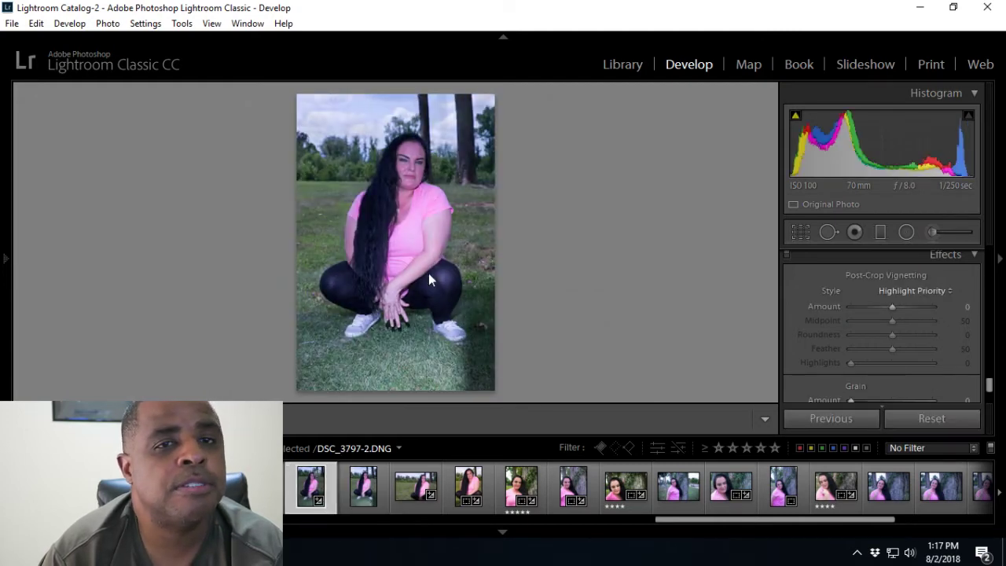
{"action": "left_click", "coordinate": [370, 503]}
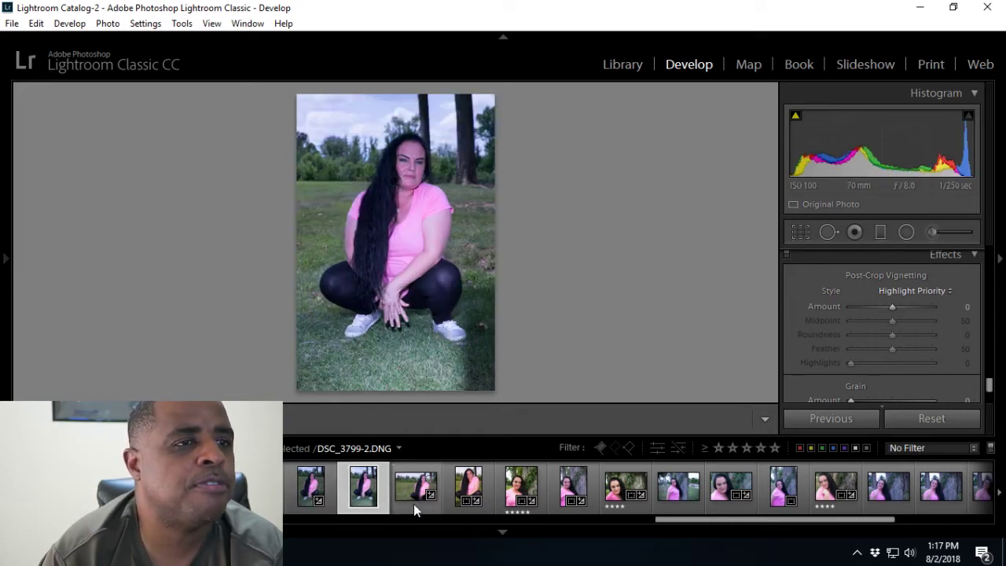
View the horizontal squatting portrait, the edited vertical shot after it, and the five-star tree portrait DSC_3803-2
{"action": "left_click", "coordinate": [413, 503]}
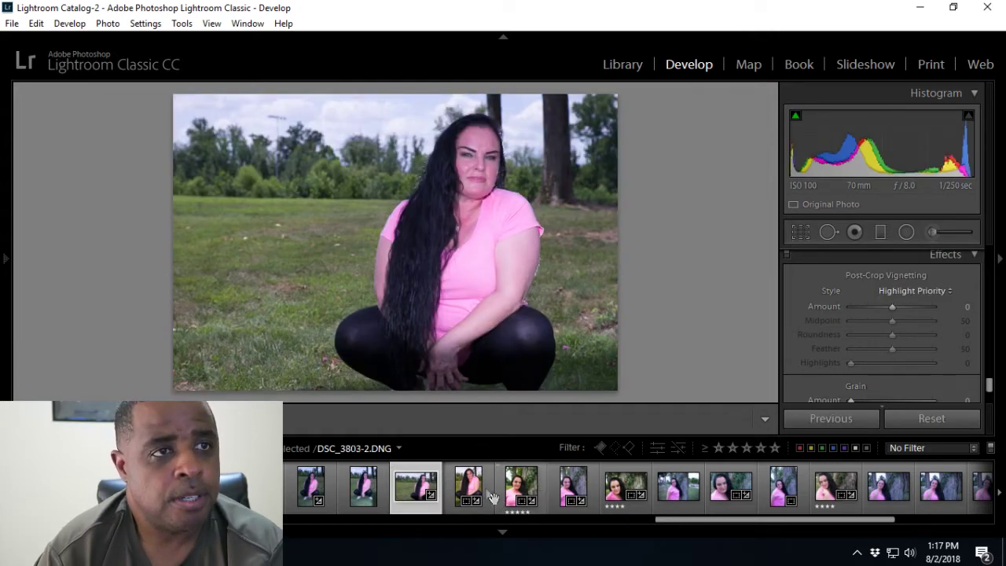
{"action": "left_click", "coordinate": [472, 503]}
{"action": "left_click", "coordinate": [537, 493]}
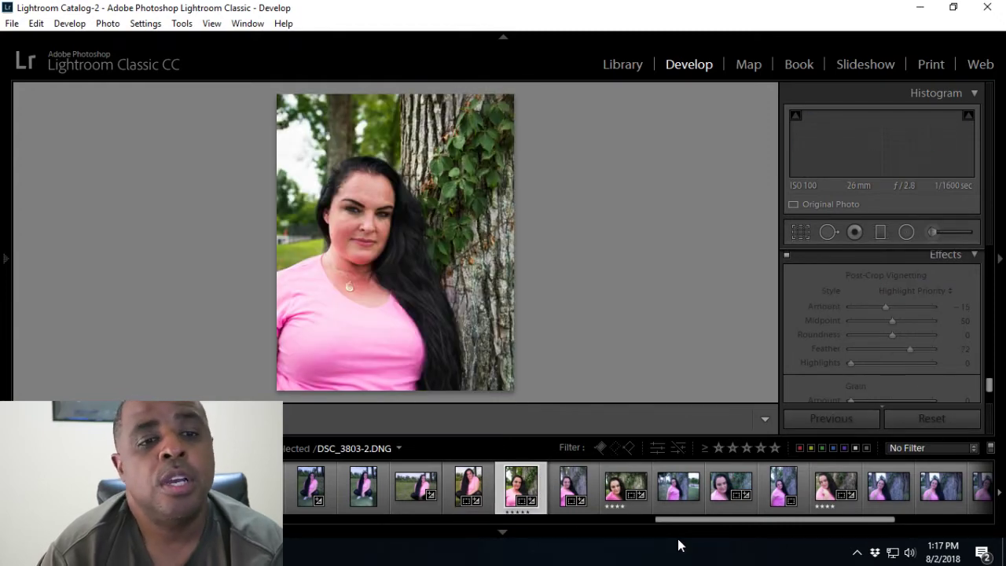
View the tree portraits DSC_3804-2 through DSC_3807-2 and the vertical tree portrait that follows
{"action": "left_click_drag", "start_coordinate": [687, 520], "coordinate": [714, 522]}
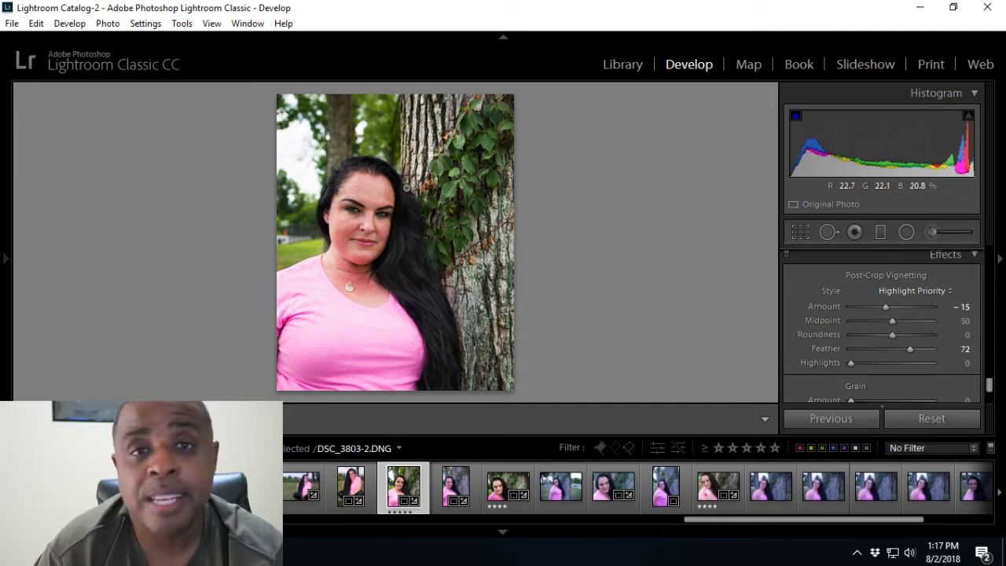
{"action": "left_click", "coordinate": [445, 495]}
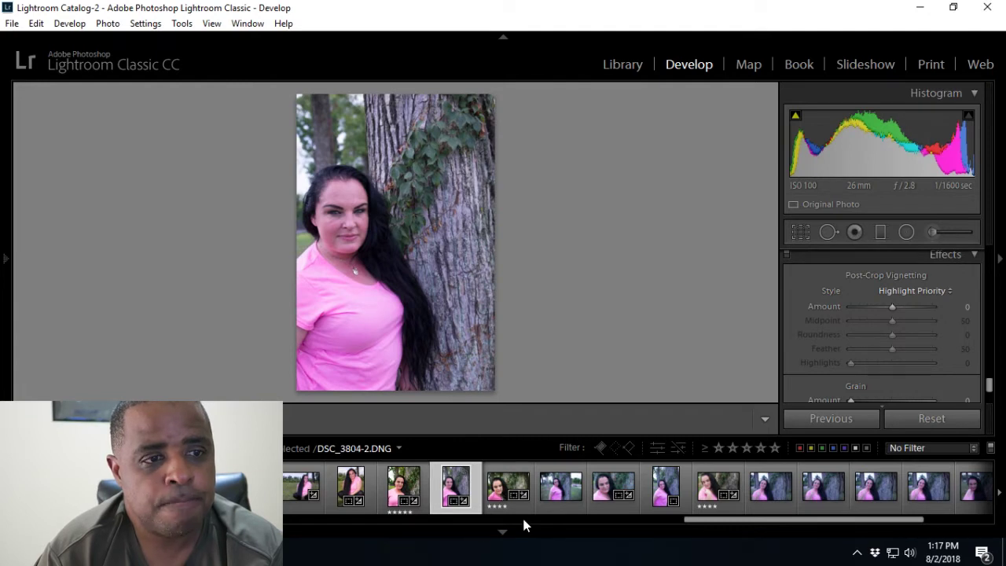
{"action": "left_click", "coordinate": [518, 507]}
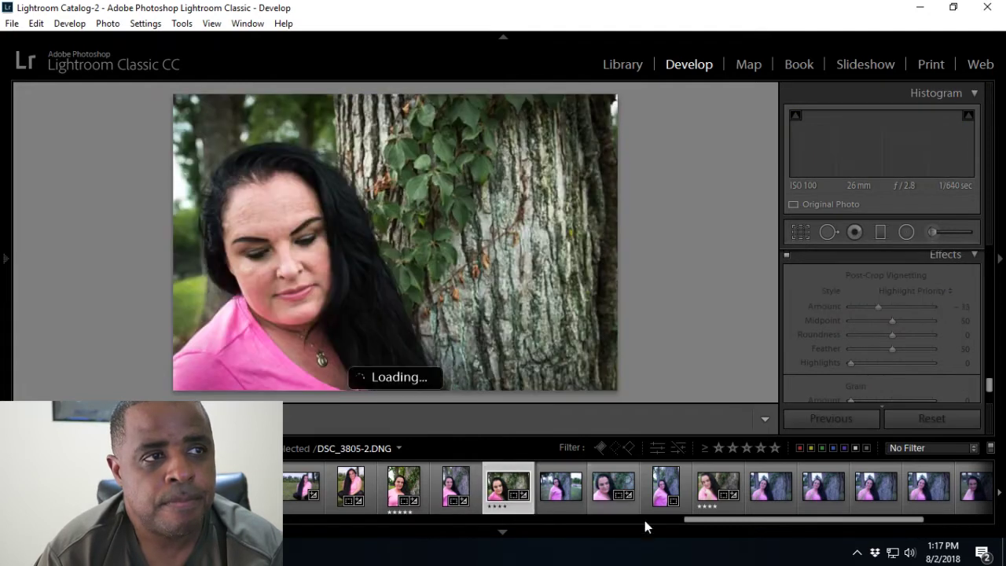
{"action": "left_click", "coordinate": [571, 507]}
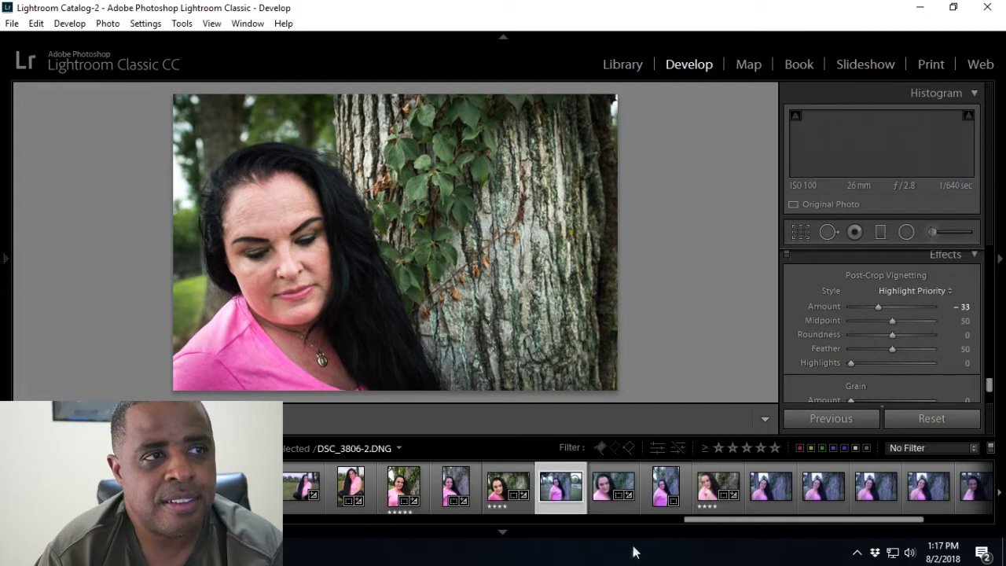
{"action": "left_click", "coordinate": [609, 506]}
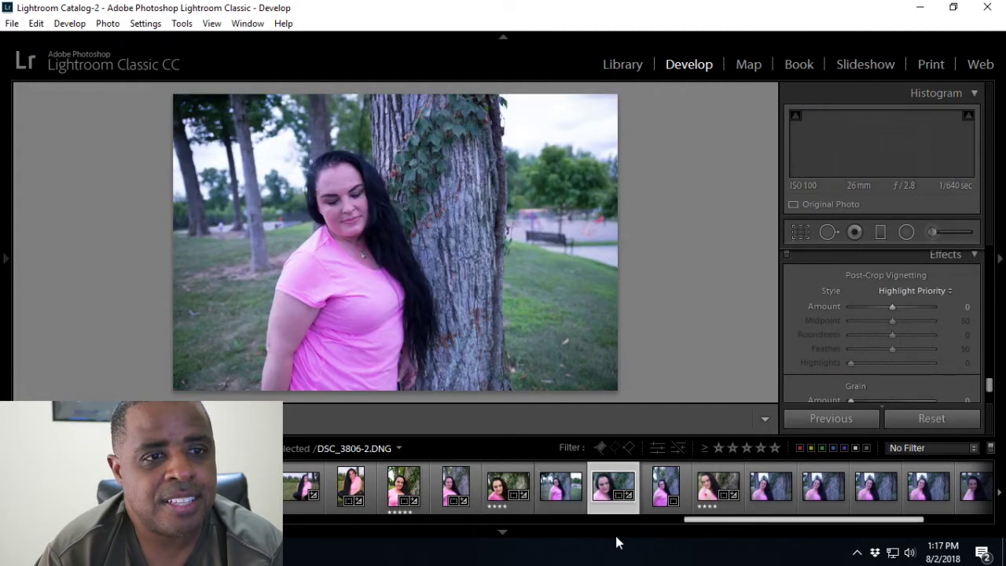
{"action": "left_click", "coordinate": [657, 509]}
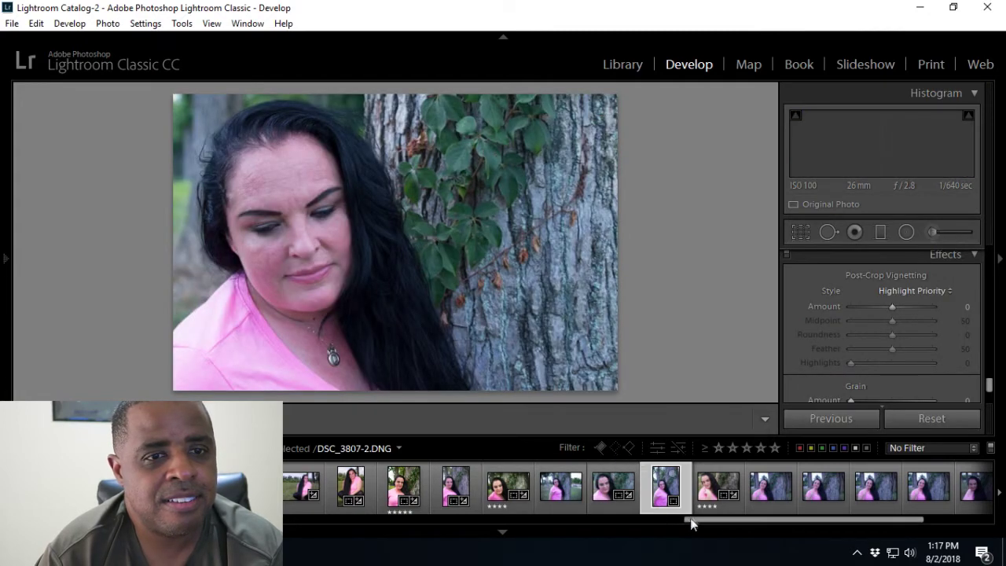
Compare the edited four-star tree portraits DSC_3805-2 and DSC_3809-2
{"action": "left_click", "coordinate": [515, 509]}
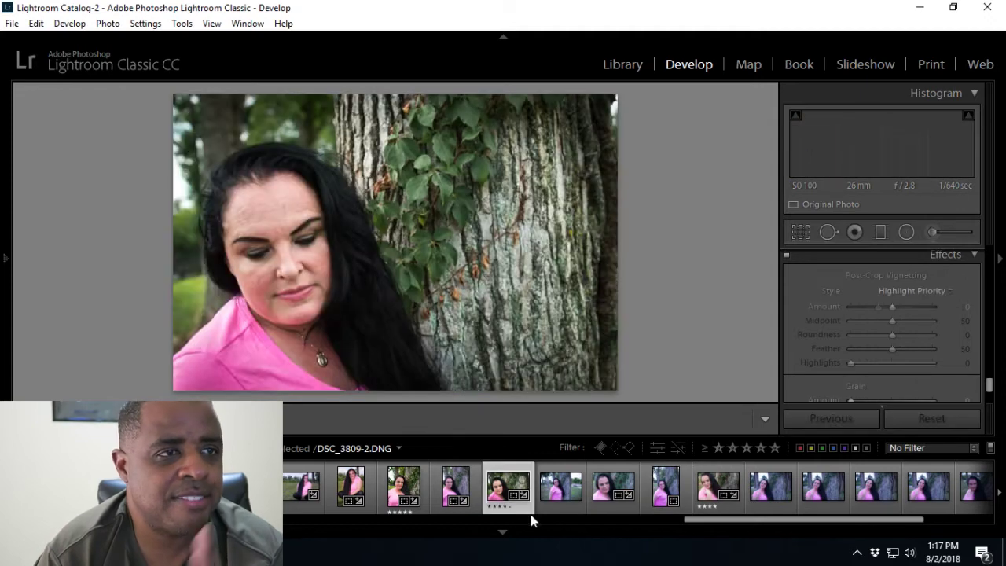
{"action": "left_click", "coordinate": [716, 509]}
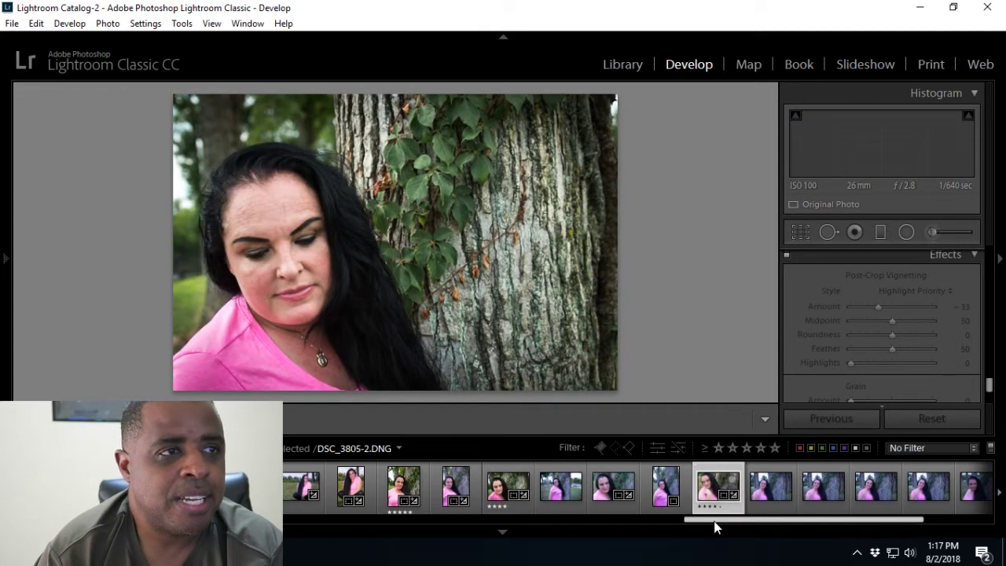
{"action": "left_click_drag", "start_coordinate": [715, 522], "coordinate": [737, 522]}
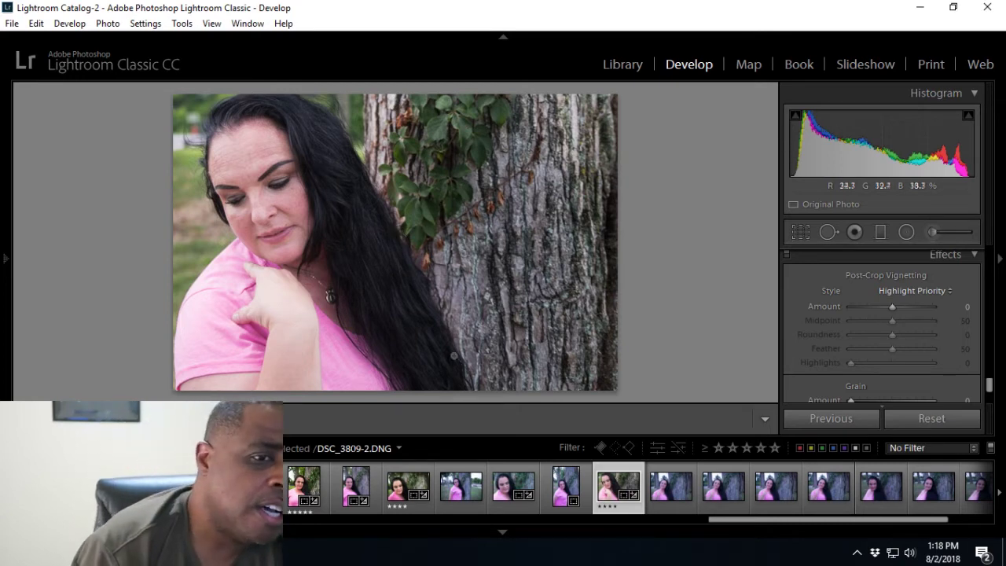
View the unrated f/2.8 tree portraits in sequence, from DSC_3812-2 through DSC_3816-2
{"action": "left_click", "coordinate": [659, 505]}
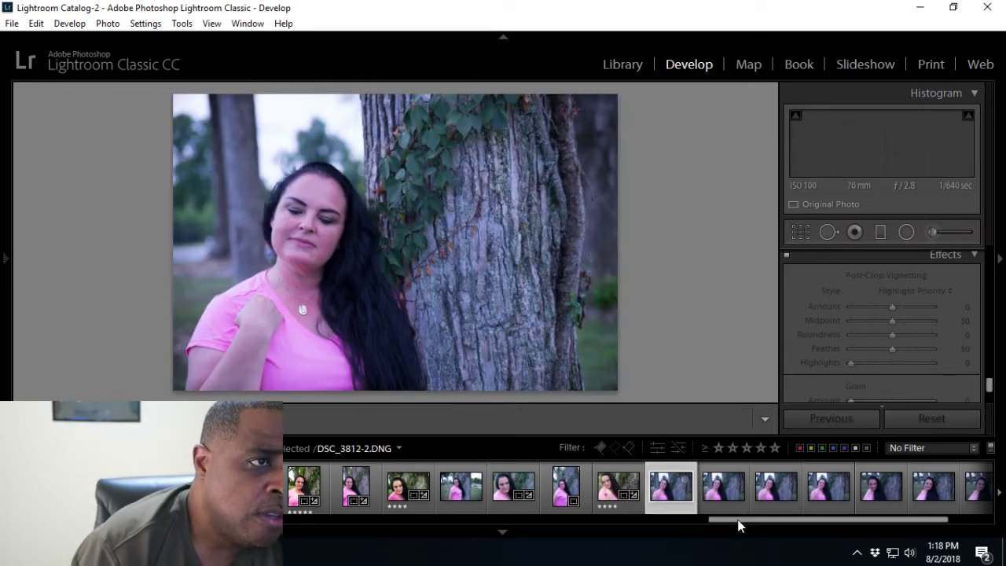
{"action": "scroll", "coordinate": [739, 525], "scroll_direction": "down", "scroll_amount": 2}
{"action": "left_click", "coordinate": [583, 510]}
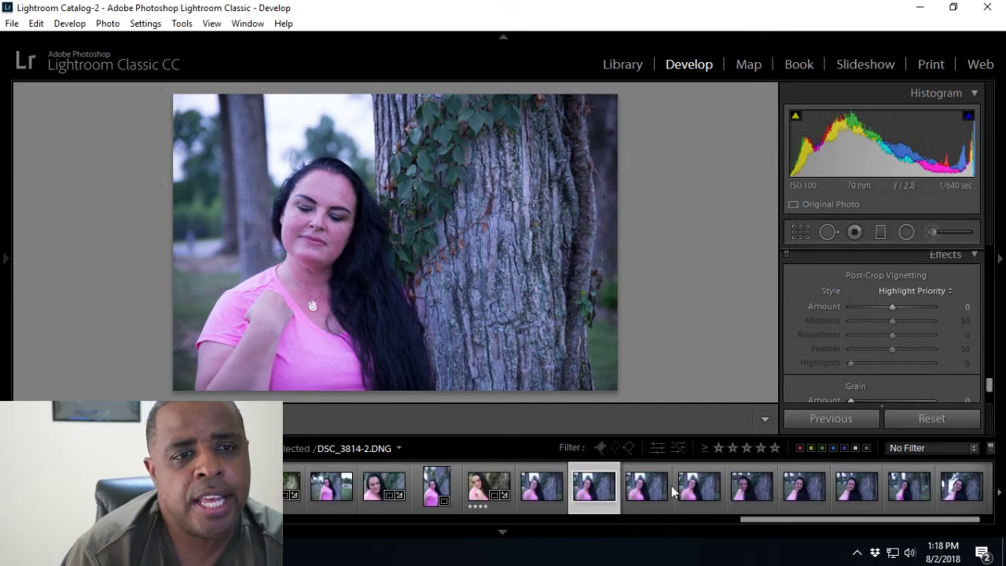
{"action": "left_click", "coordinate": [657, 505]}
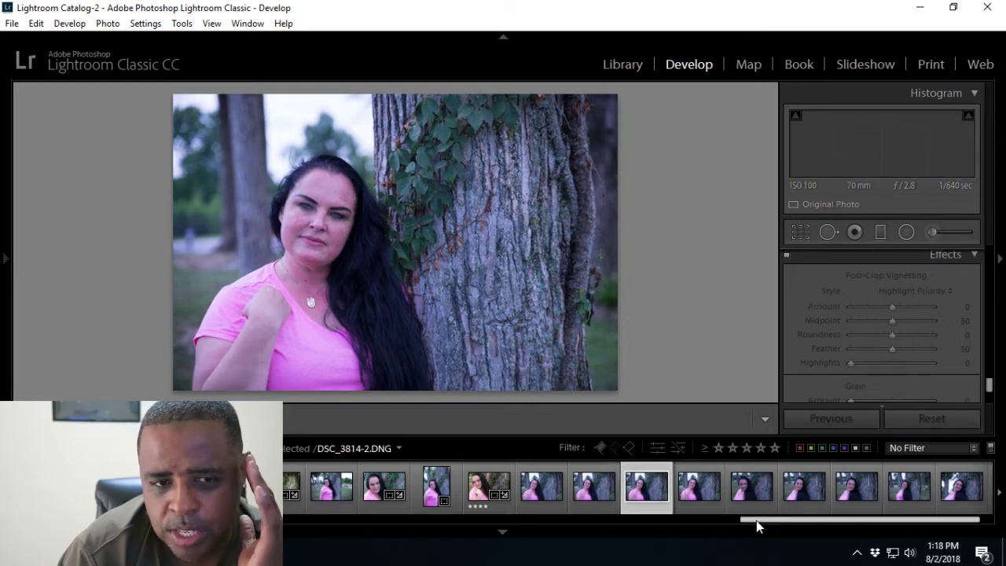
{"action": "left_click_drag", "start_coordinate": [752, 525], "coordinate": [810, 525]}
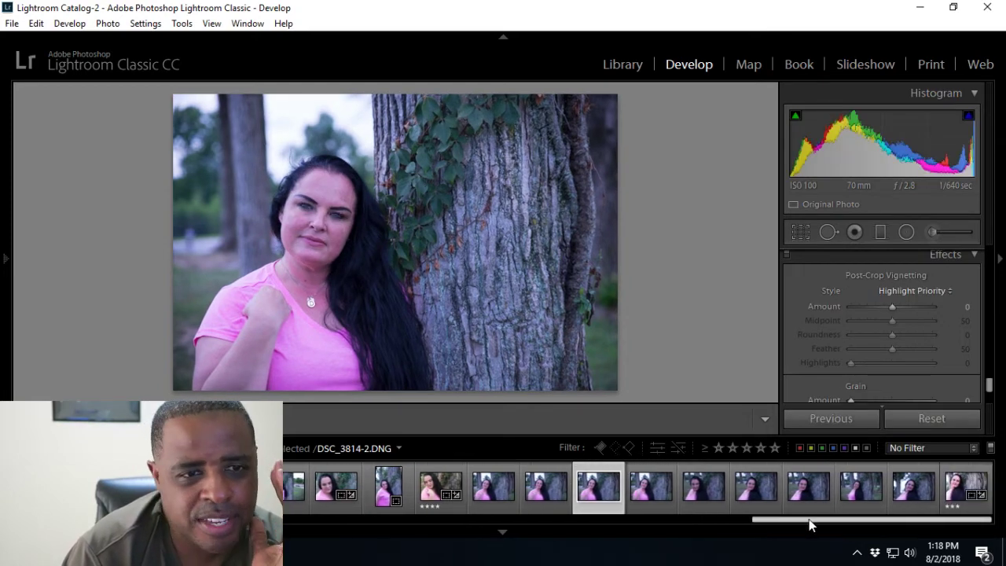
{"action": "left_click", "coordinate": [668, 502]}
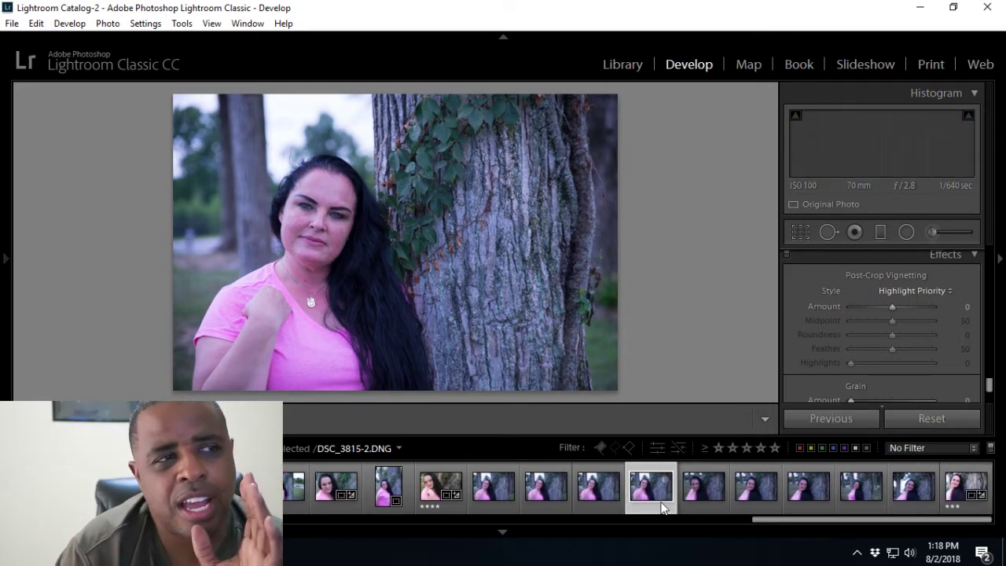
{"action": "left_click", "coordinate": [710, 509]}
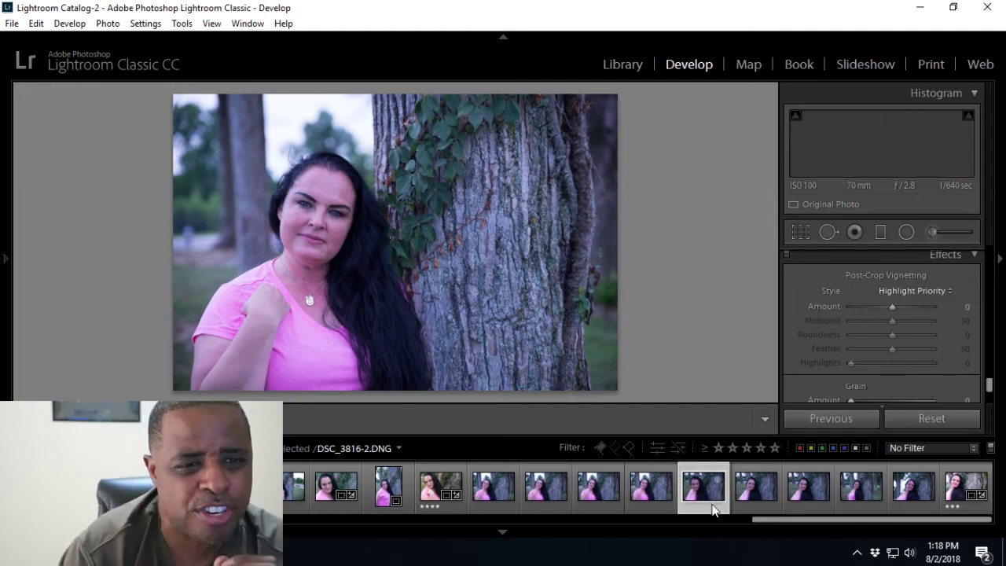
View the f/3.5 tree portraits that follow, ending with the edited three-star portrait
{"action": "left_click", "coordinate": [777, 507]}
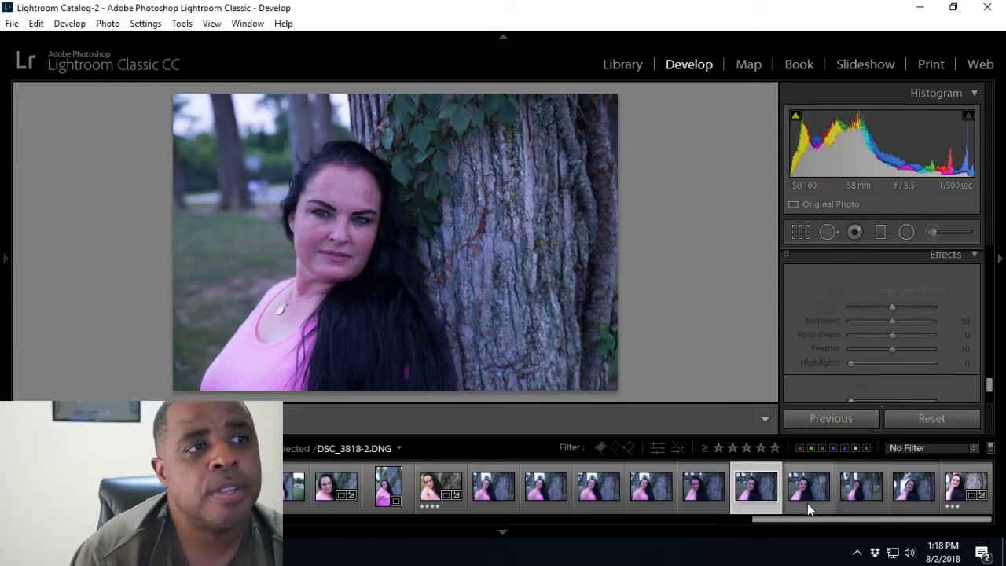
{"action": "left_click", "coordinate": [807, 503]}
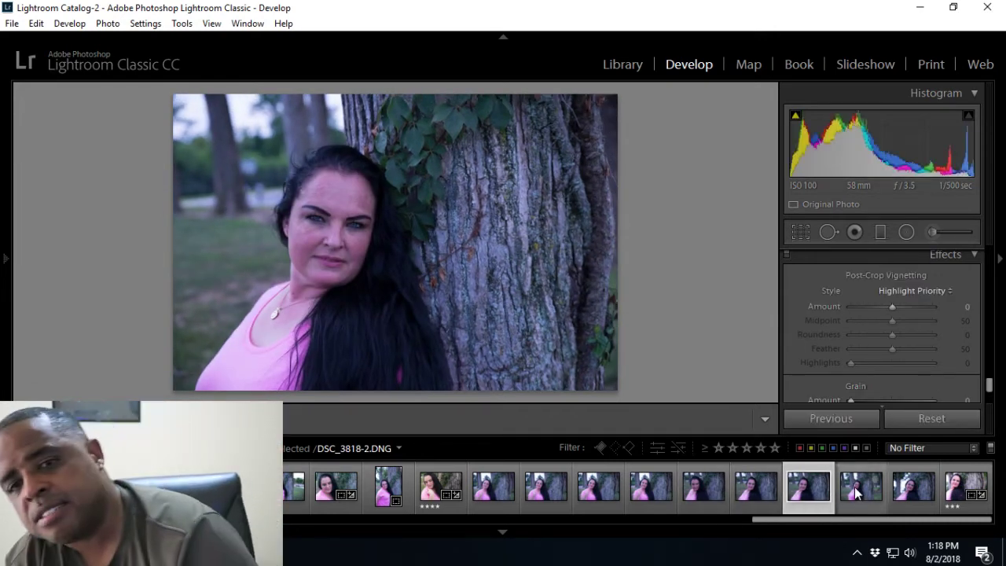
{"action": "left_click", "coordinate": [858, 495]}
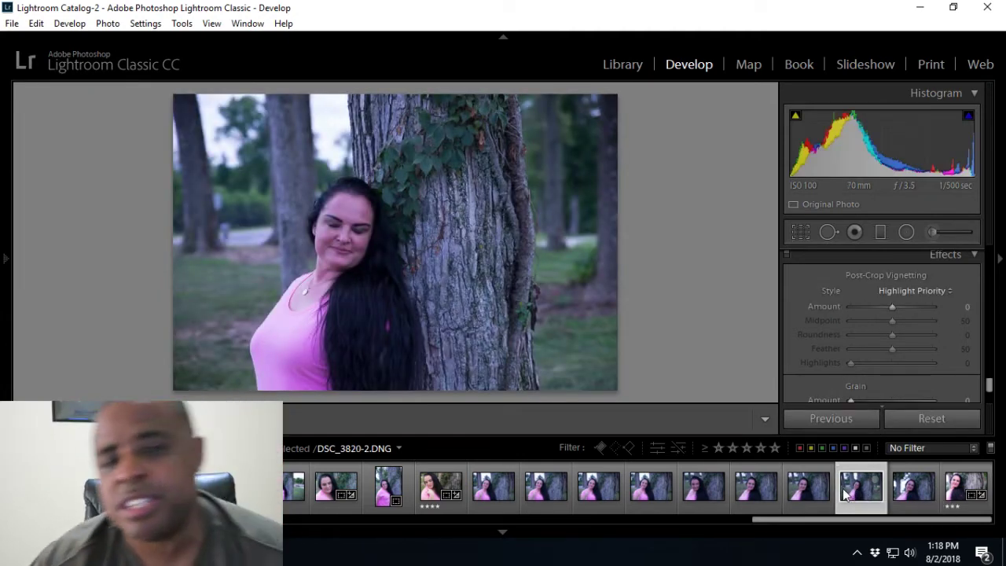
{"action": "left_click", "coordinate": [921, 511]}
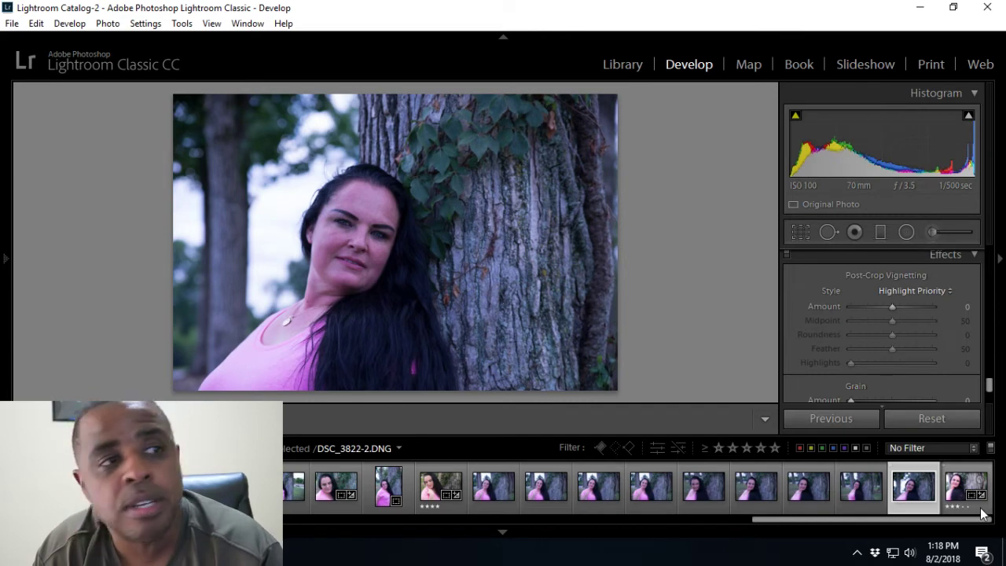
{"action": "left_click", "coordinate": [978, 481]}
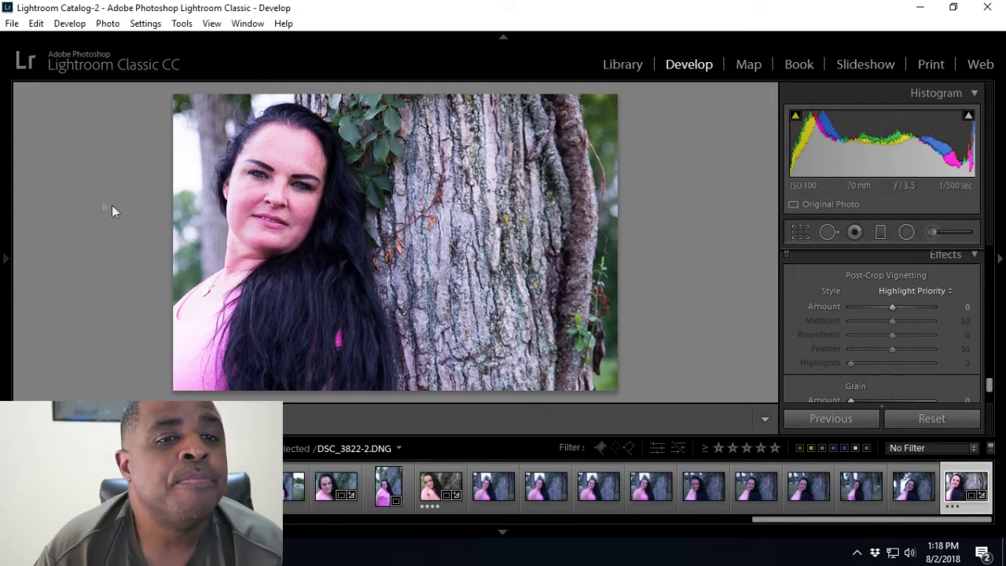
Filter the photos to a rating of one star or higher and review the edited squatting portraits
{"action": "left_click", "coordinate": [718, 448]}
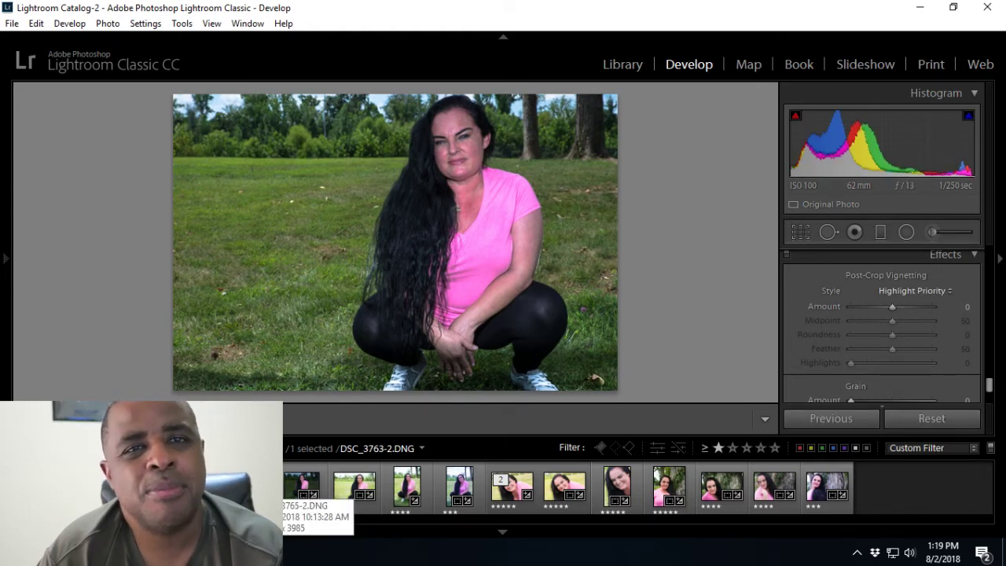
{"action": "left_click", "coordinate": [250, 487]}
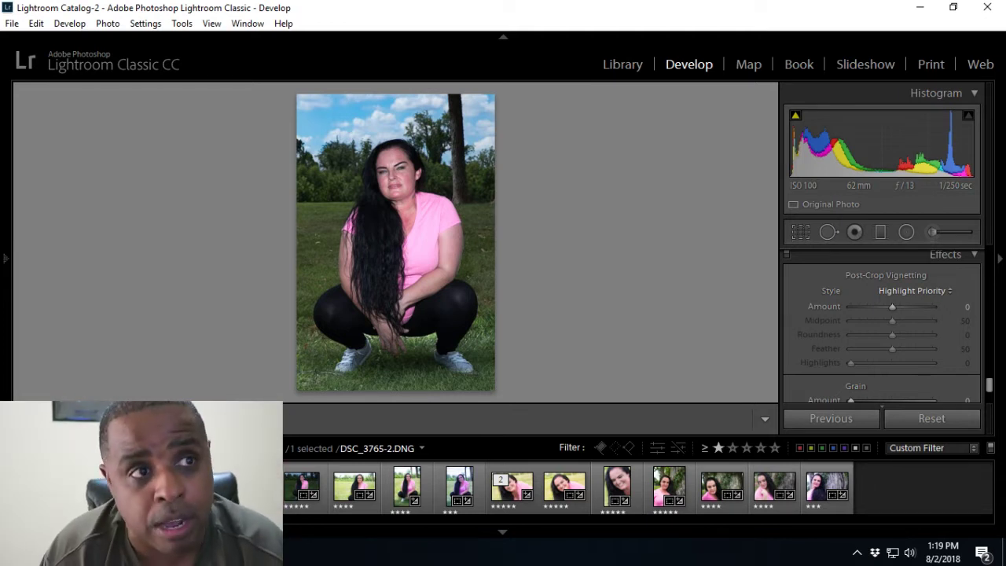
{"action": "left_click", "coordinate": [305, 491]}
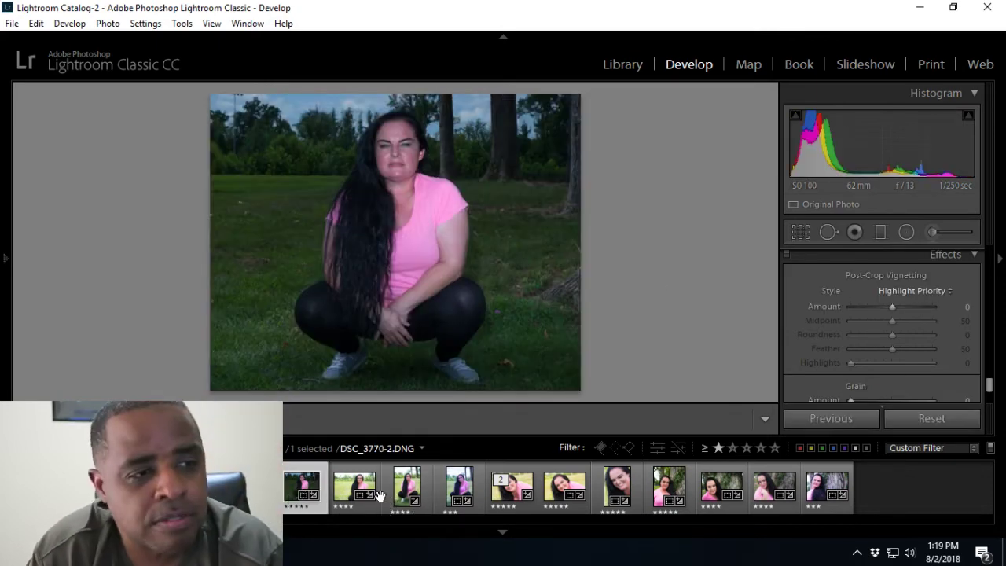
{"action": "left_click", "coordinate": [349, 512]}
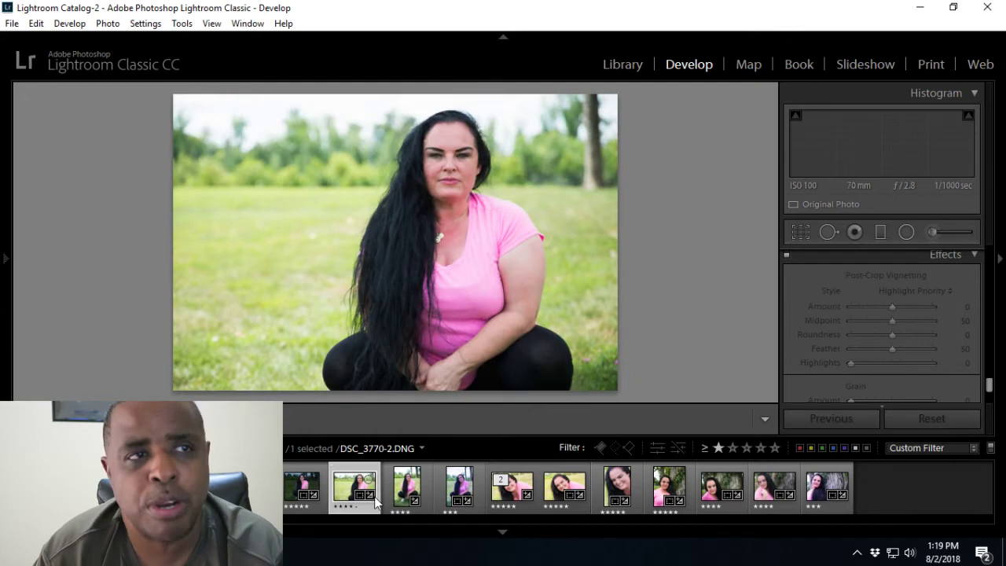
{"action": "left_click", "coordinate": [401, 500]}
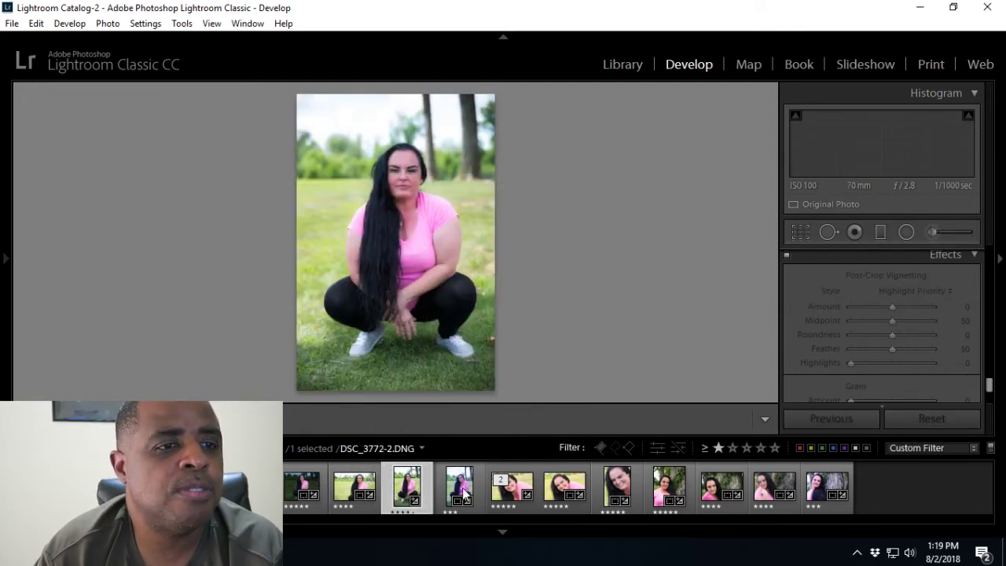
{"action": "left_click", "coordinate": [464, 492]}
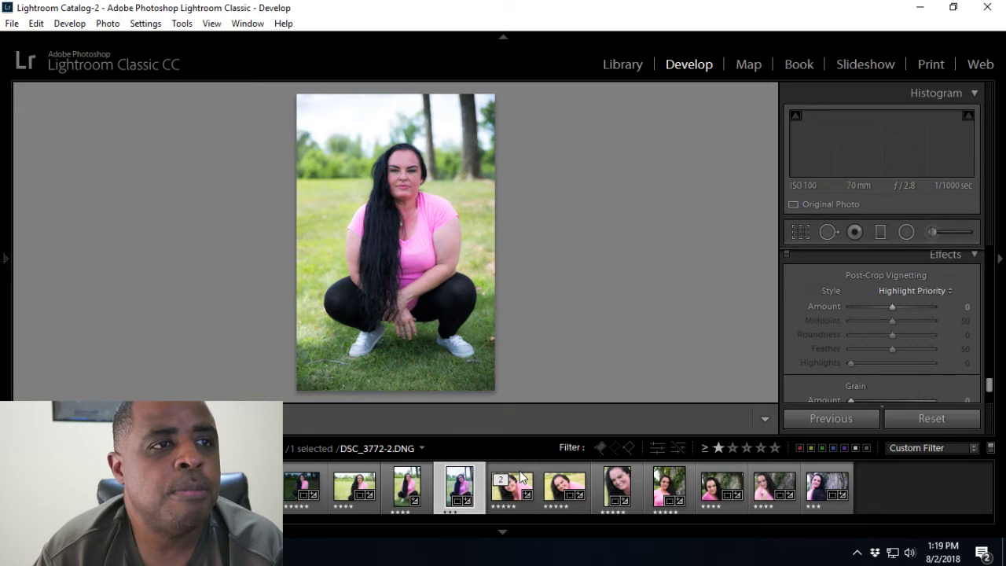
View the five-star smiling close-ups, from the stacked DSC_3782-2 shots to the vertical DSC_3784-2
{"action": "left_click", "coordinate": [518, 476]}
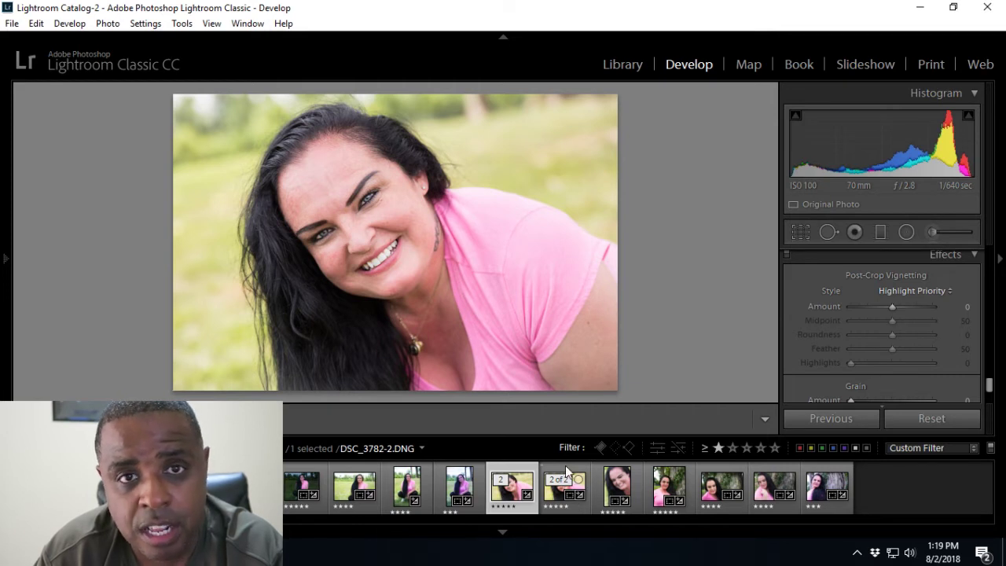
{"action": "left_click", "coordinate": [565, 467]}
{"action": "left_click", "coordinate": [618, 487]}
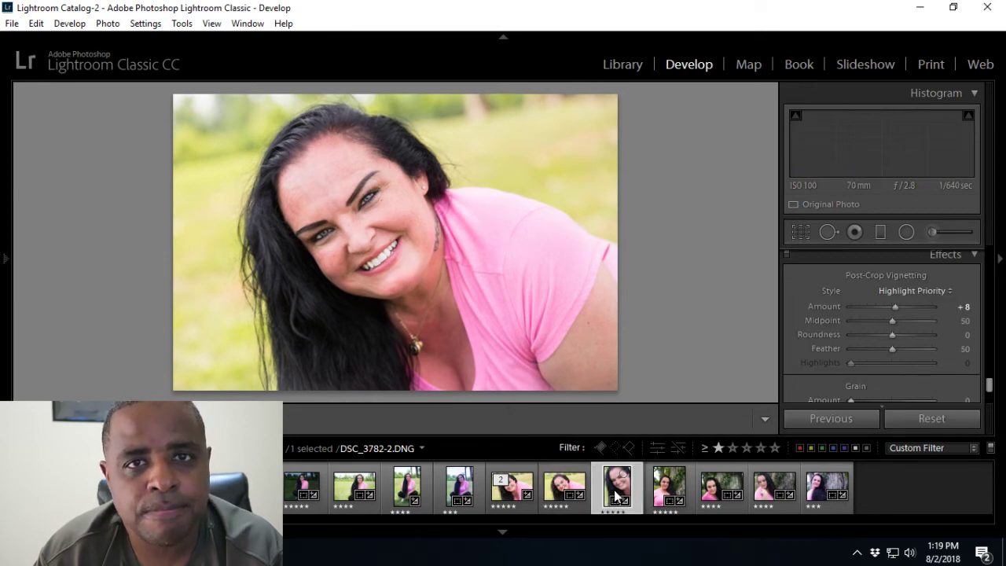
View the four rated tree portraits, and return to the smiling close-ups DSC_3784-2 and DSC_3782-2-Edit.tif
{"action": "left_click", "coordinate": [674, 488]}
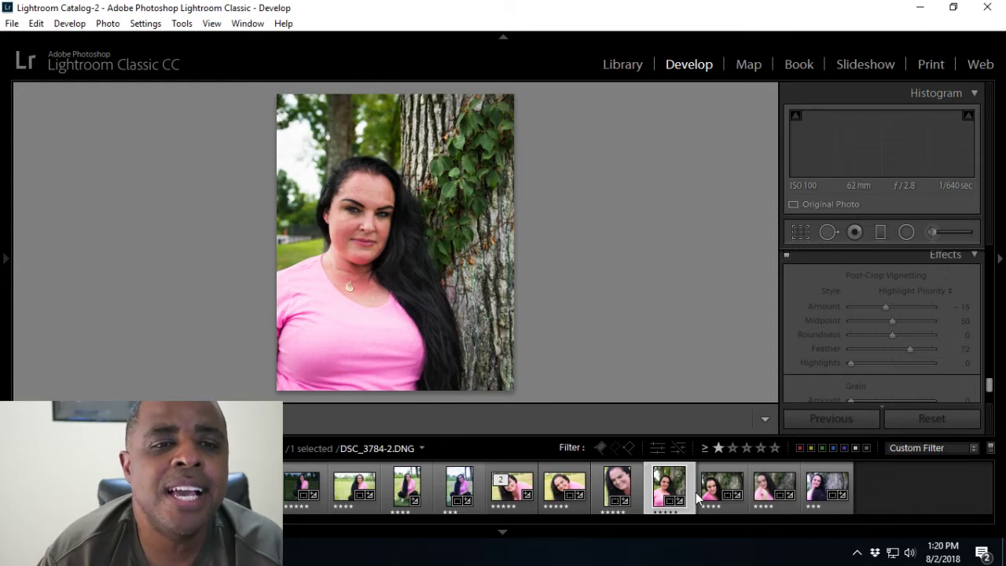
{"action": "left_click", "coordinate": [710, 496]}
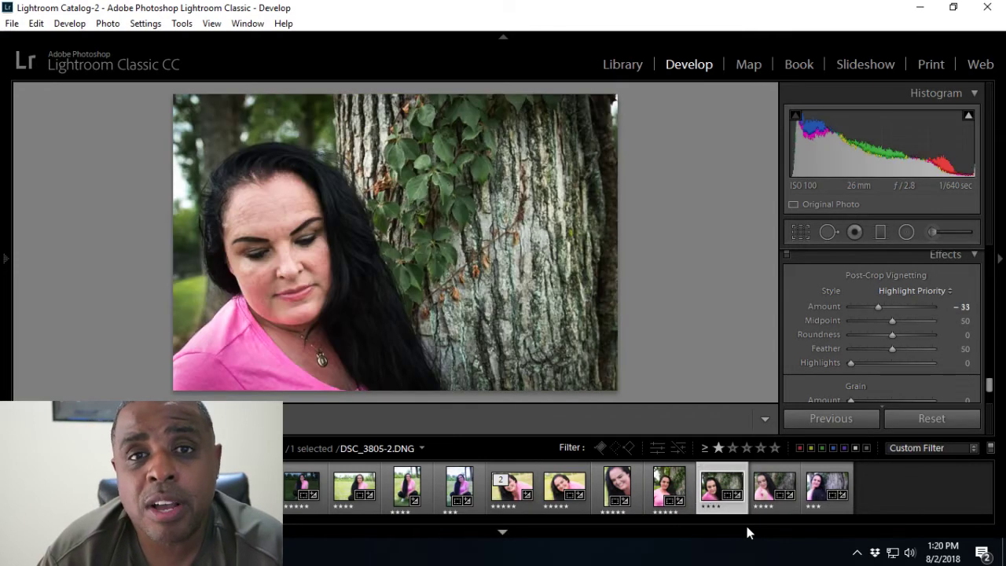
{"action": "left_click", "coordinate": [775, 488]}
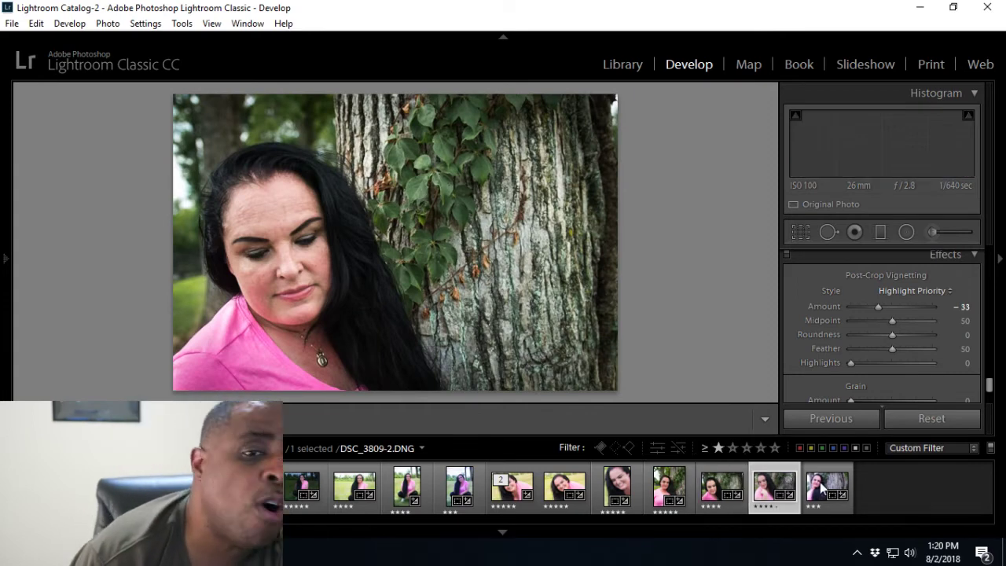
{"action": "left_click", "coordinate": [822, 489]}
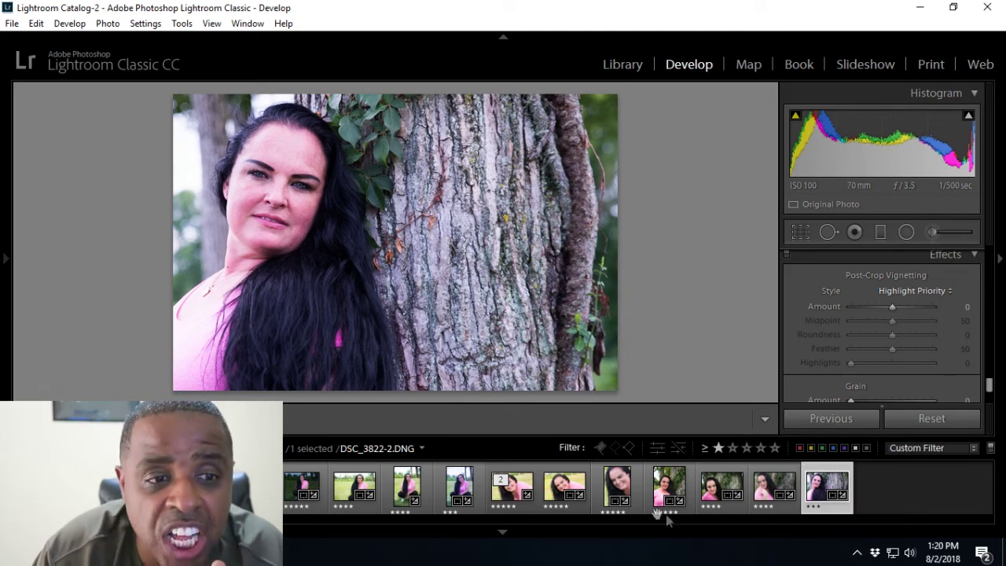
{"action": "left_click", "coordinate": [617, 487]}
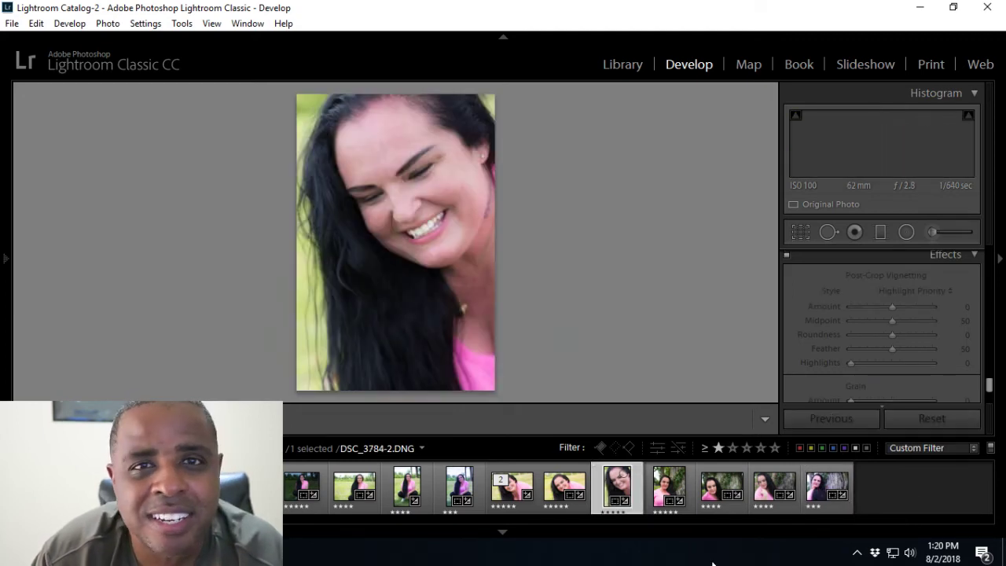
{"action": "left_click", "coordinate": [509, 503]}
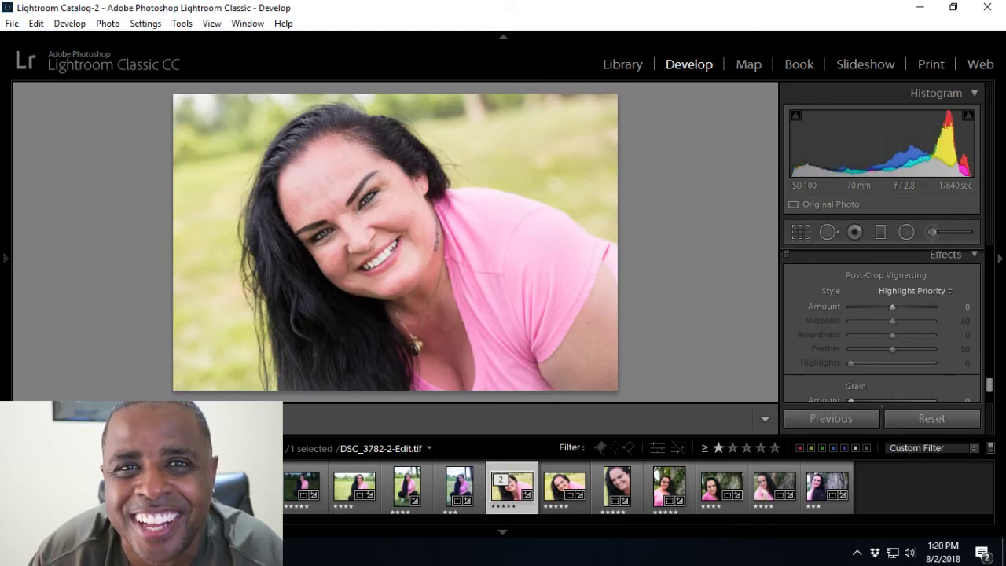